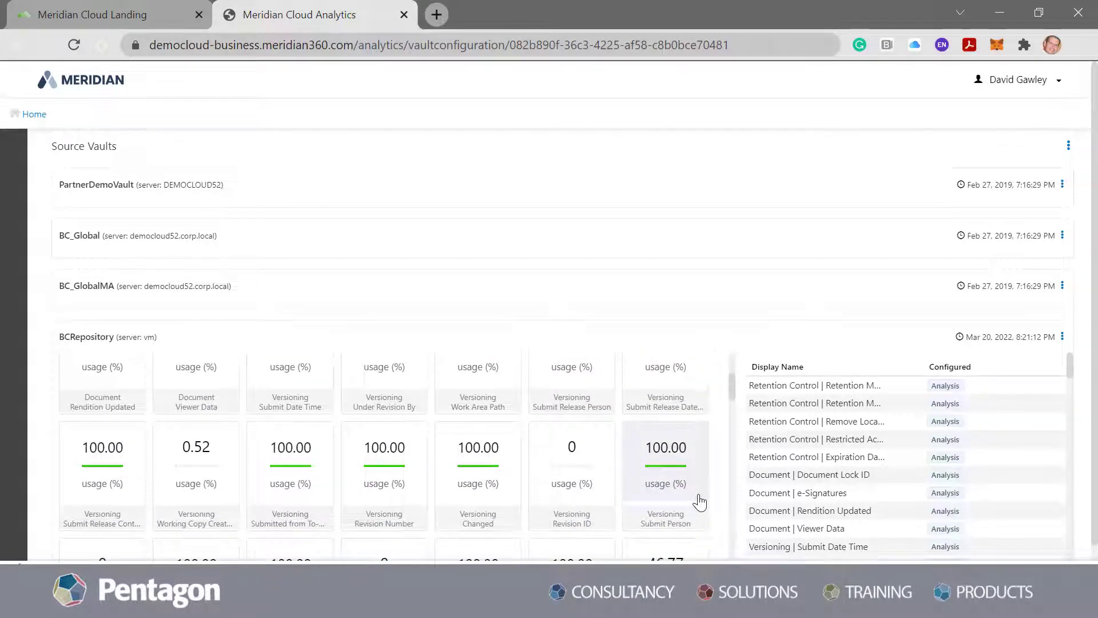
- Open the psClassification Document type analysis from the BCRepository property usage tiles and select the Facility Document value
scroll(700, 501, "down", 2)
scroll(700, 501, "down", 3)
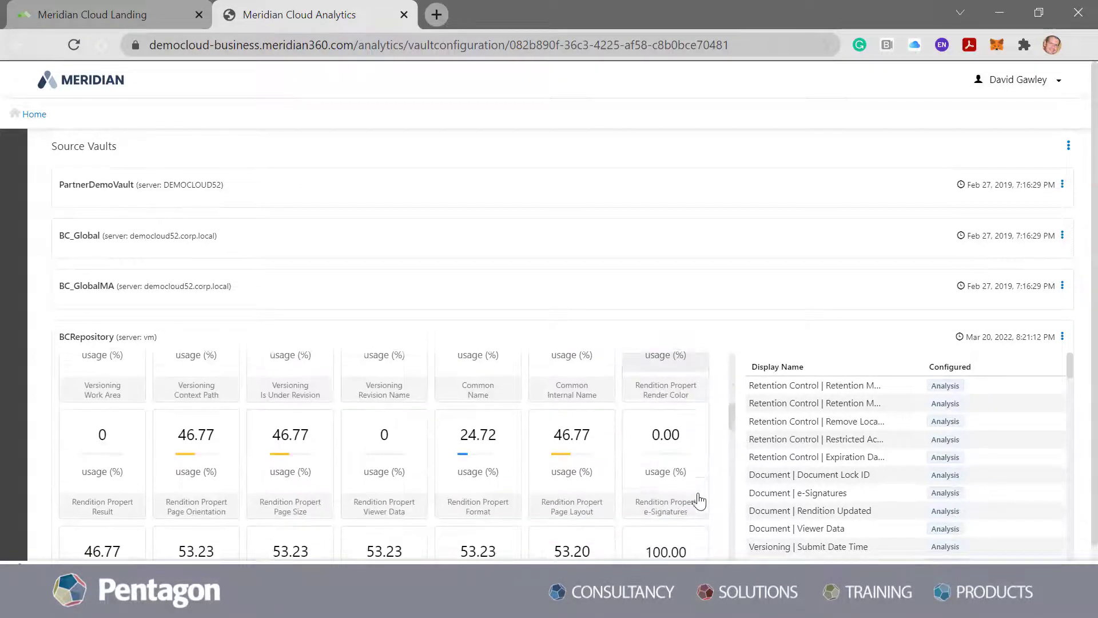
scroll(698, 503, "down", 6)
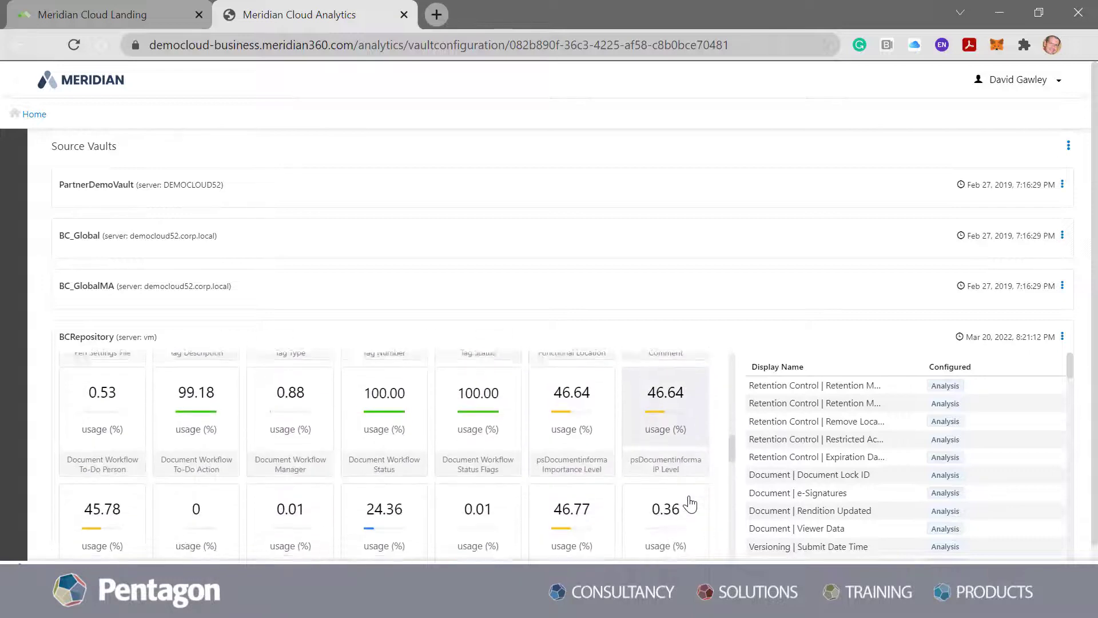
scroll(691, 504, "down", 10)
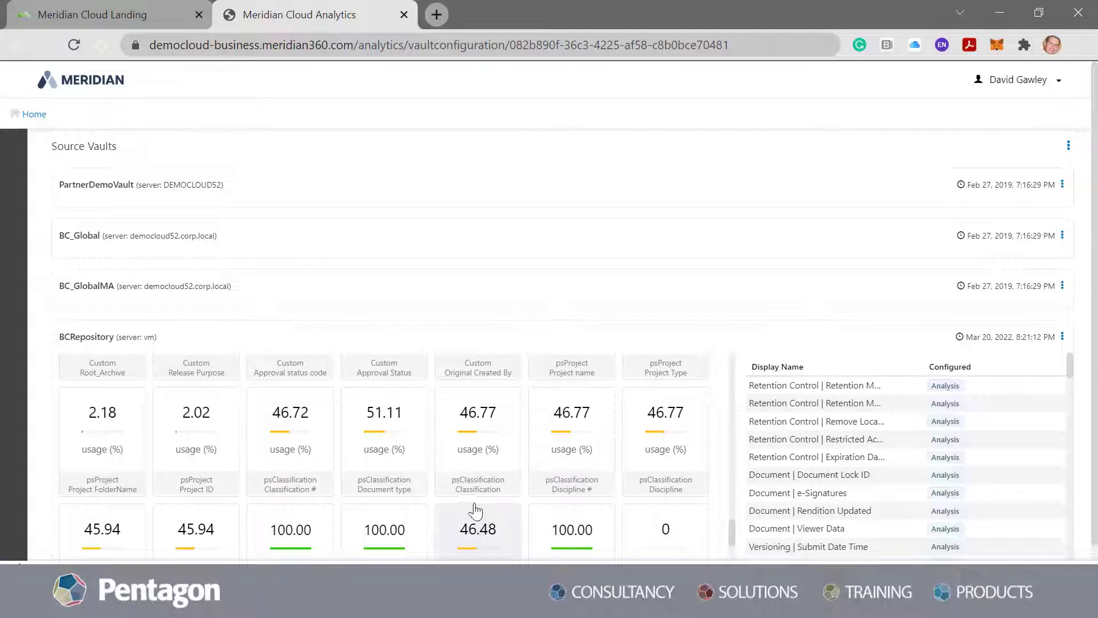
left_click(382, 428)
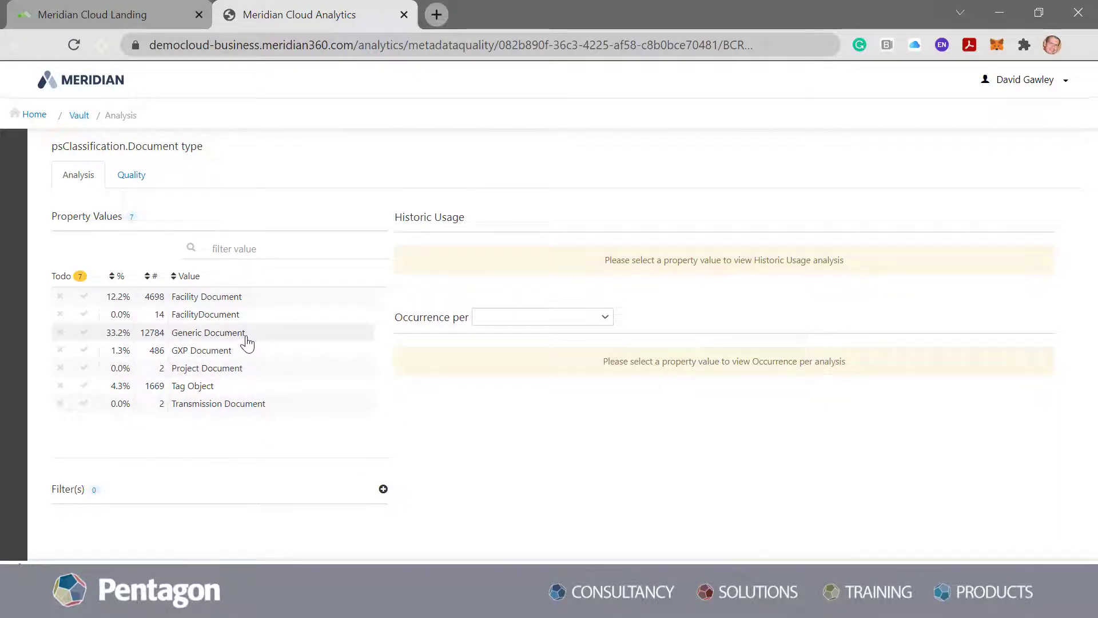
left_click(202, 298)
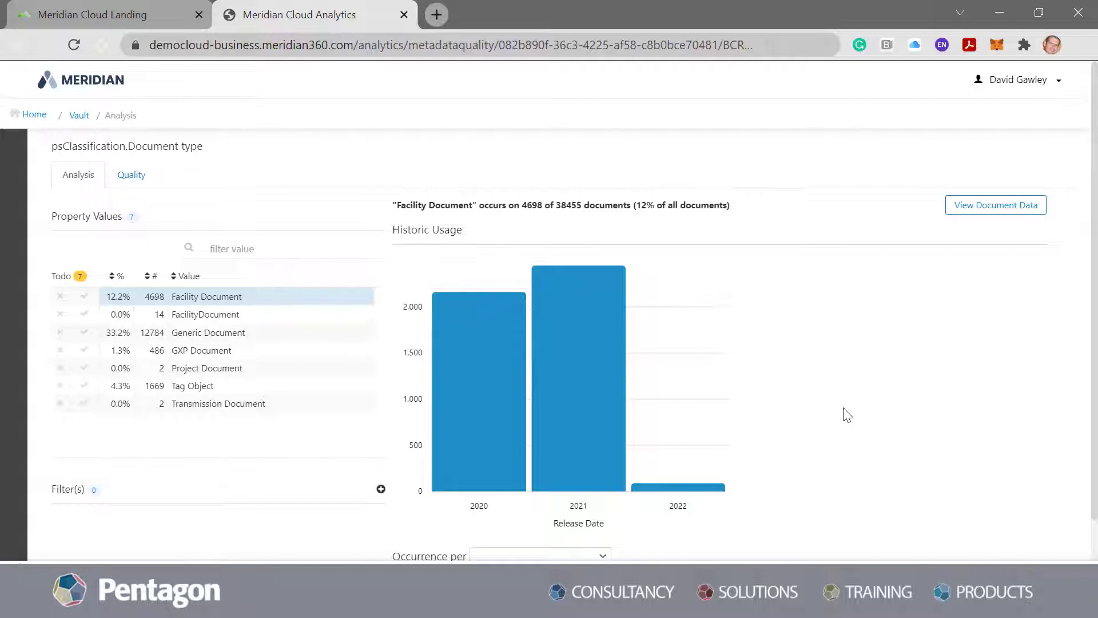
- Break down the Facility Document occurrences per Original Created By and examine the resulting chart
scroll(847, 414, "down", 1)
left_click(576, 493)
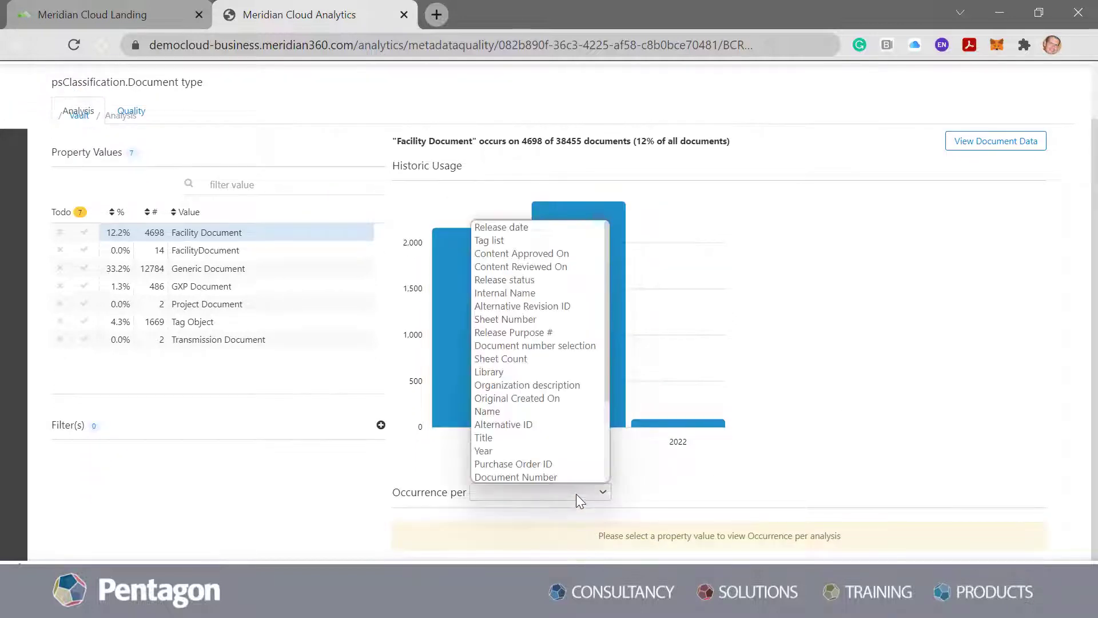
scroll(607, 309, "down", 1)
left_click_drag(606, 317, 617, 394)
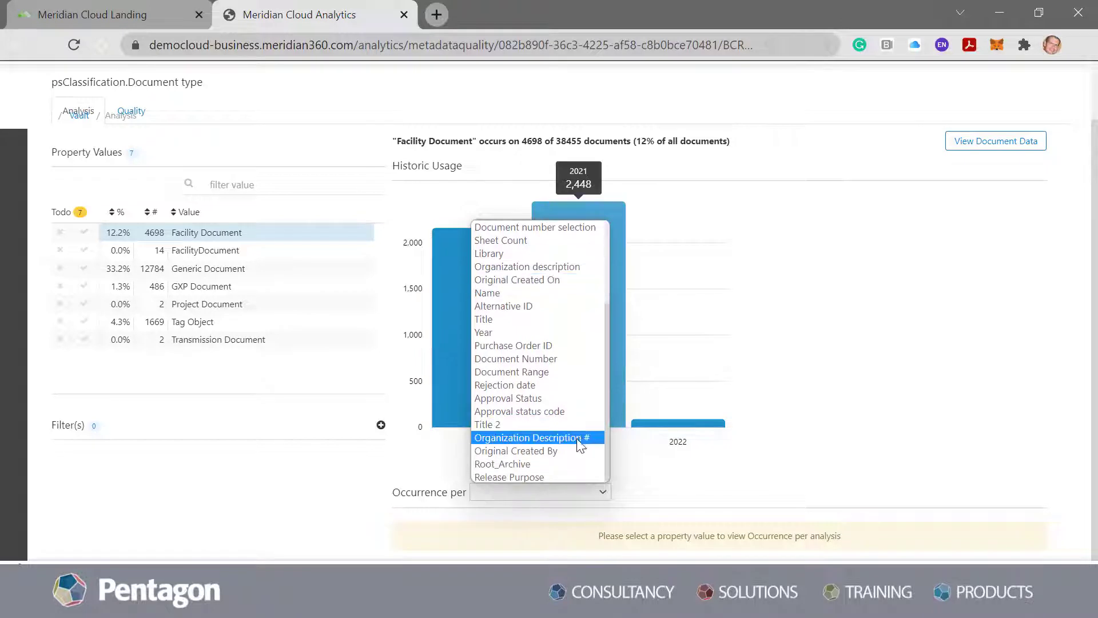
left_click(564, 449)
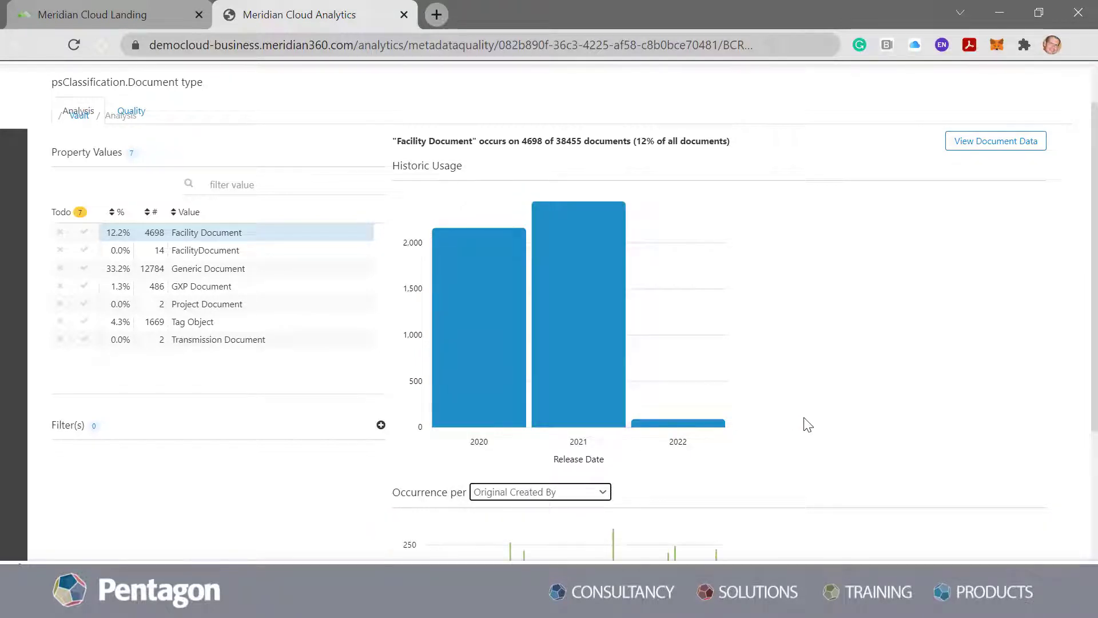
scroll(807, 426, "down", 4)
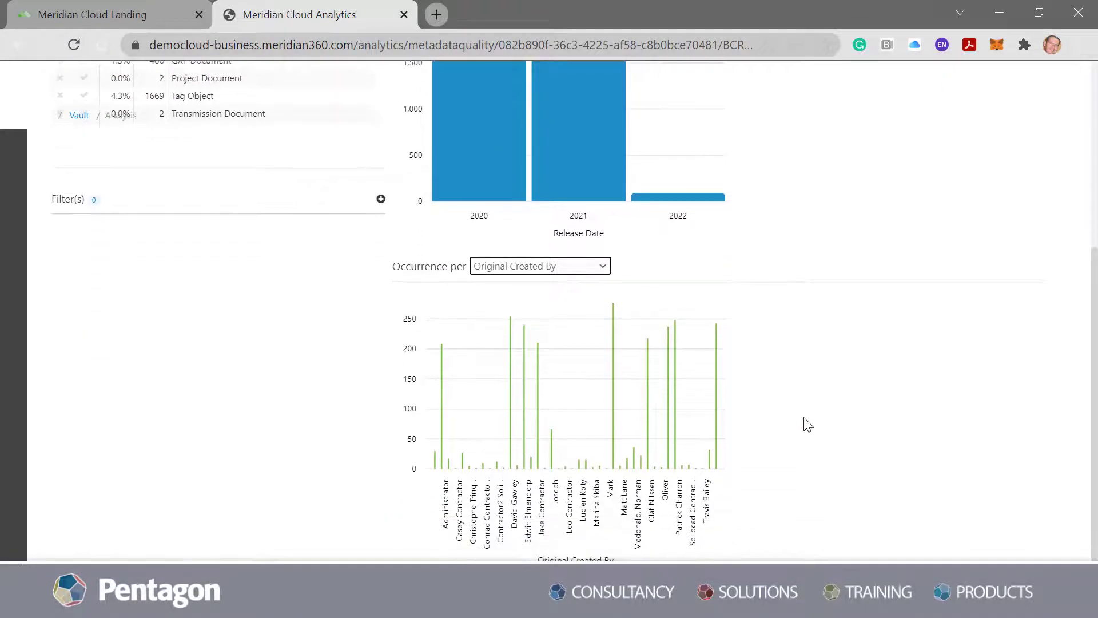
scroll(807, 423, "up", 5)
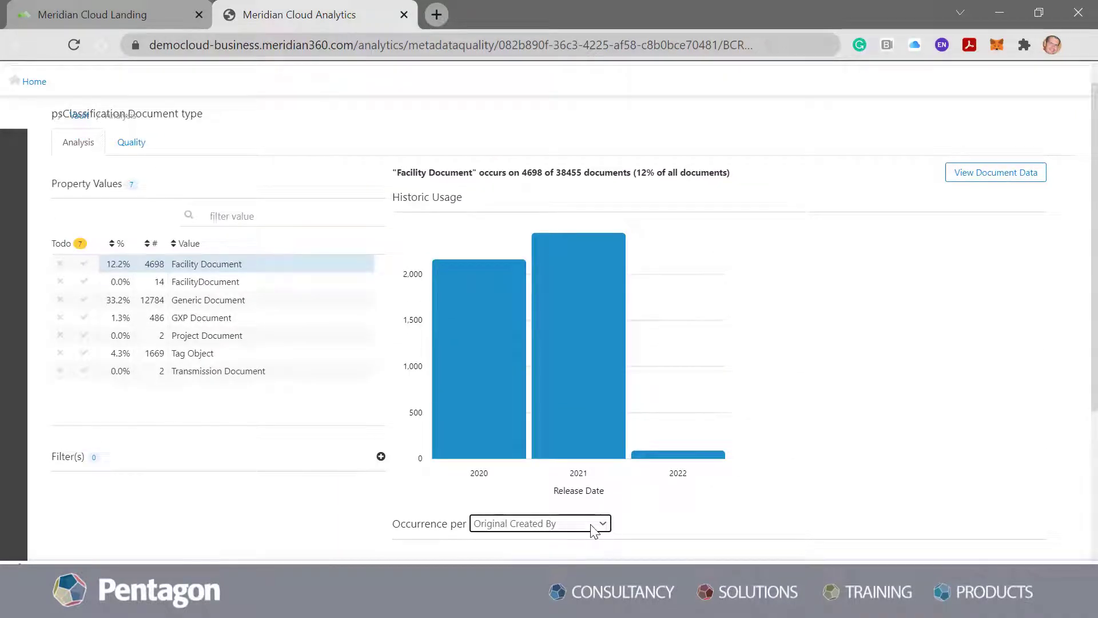
- Change the occurrence breakdown to Release Purpose and review its chart
left_click(593, 526)
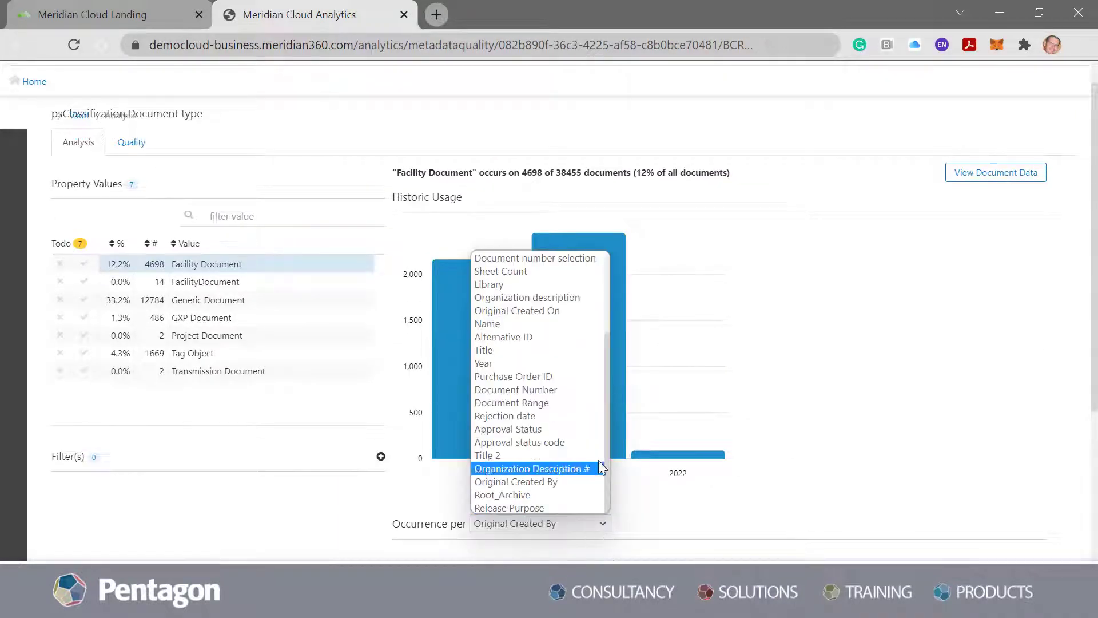
left_click(543, 506)
scroll(807, 455, "down", 5)
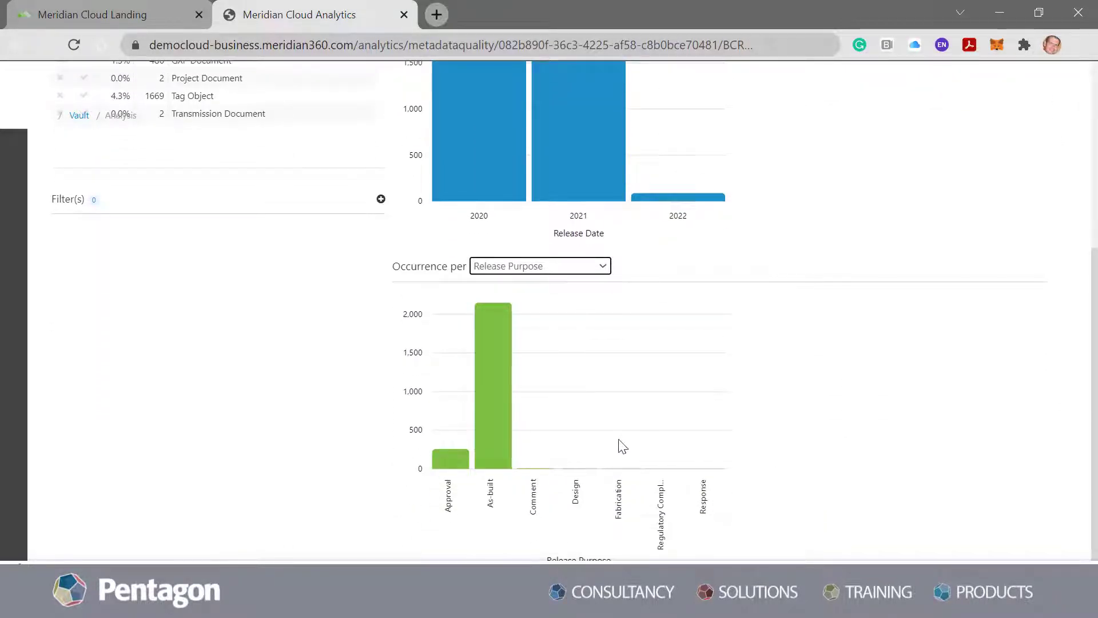
scroll(622, 446, "up", 2)
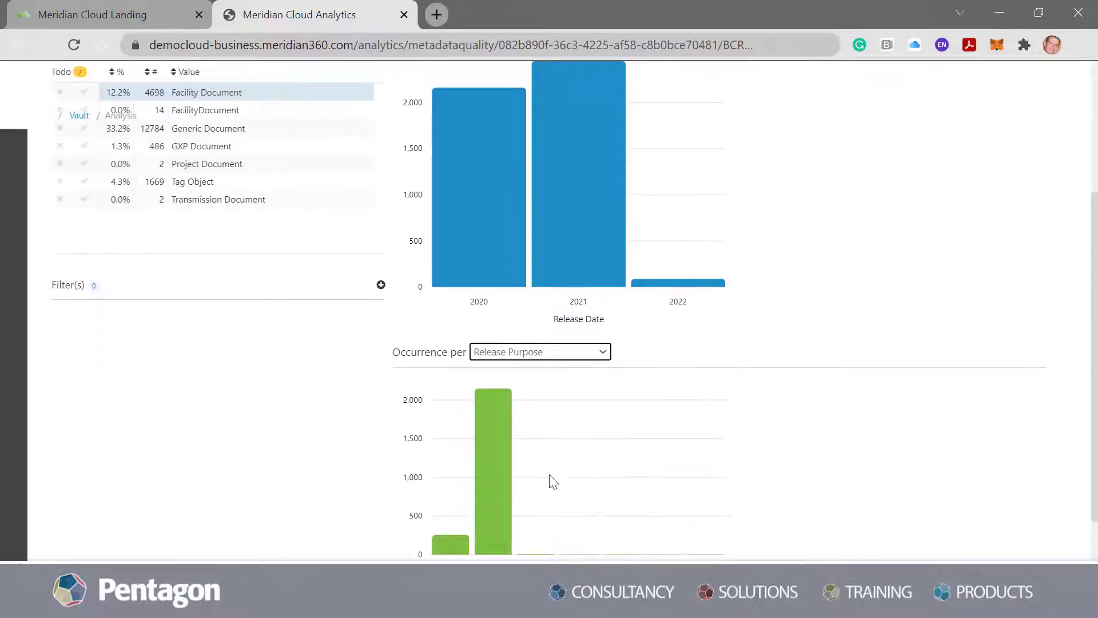
- Add a filter on the Release Purpose property with the value Approval and apply it to the analysis
left_click(380, 286)
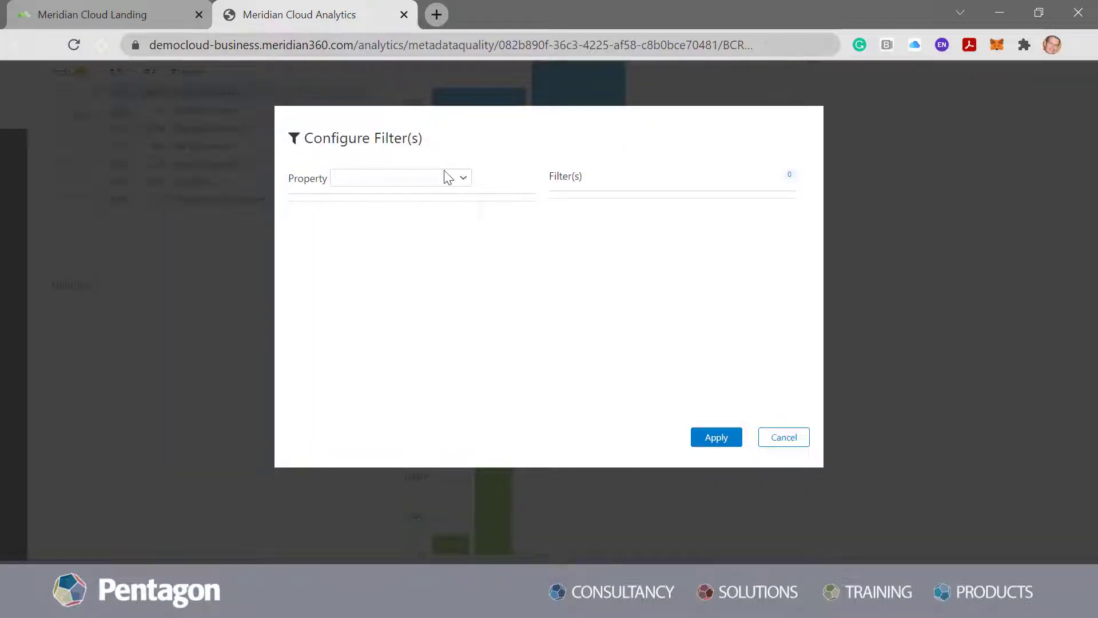
left_click(447, 177)
scroll(422, 401, "down", 1)
scroll(420, 400, "down", 1)
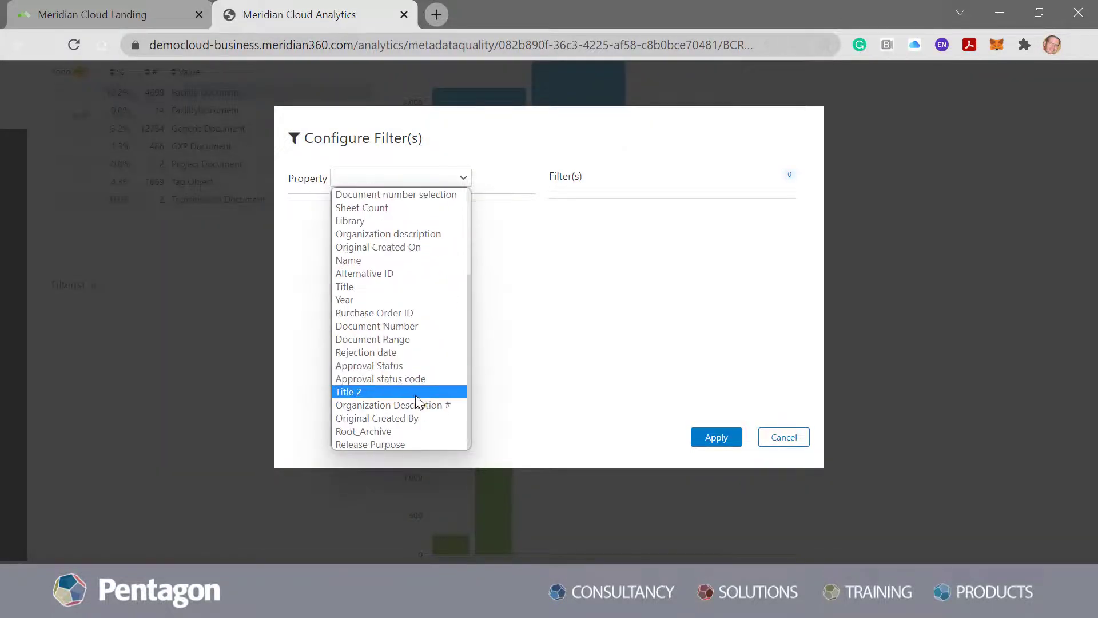
left_click(392, 444)
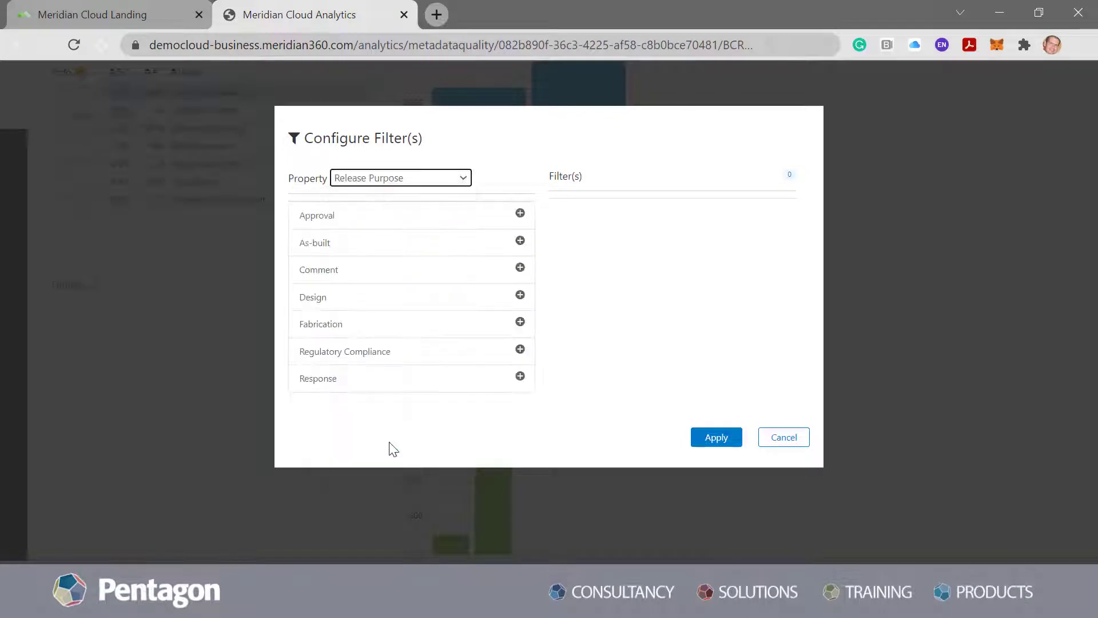
left_click(520, 214)
left_click(715, 438)
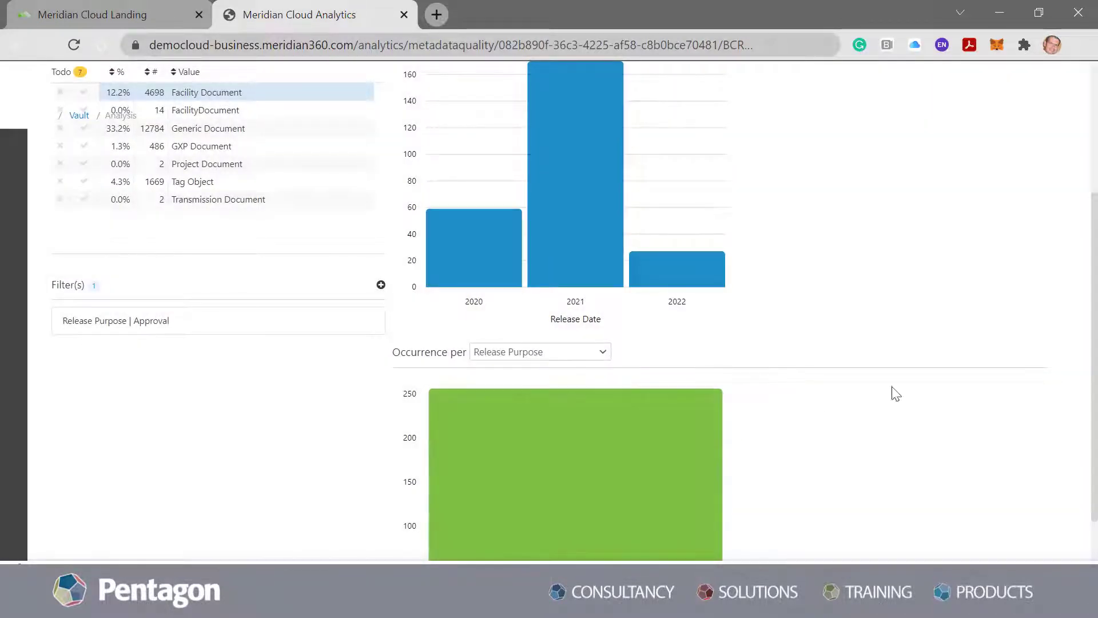
- Review the list of Facility Documents matching the Approval filter, and close it
scroll(972, 268, "up", 3)
left_click(995, 175)
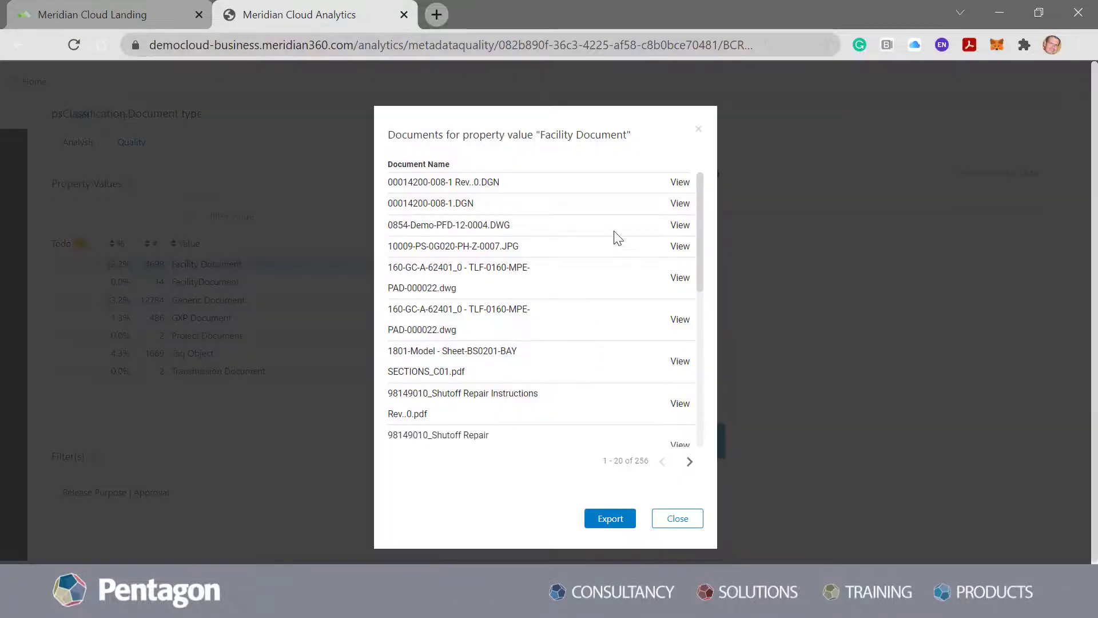
scroll(613, 239, "down", 5)
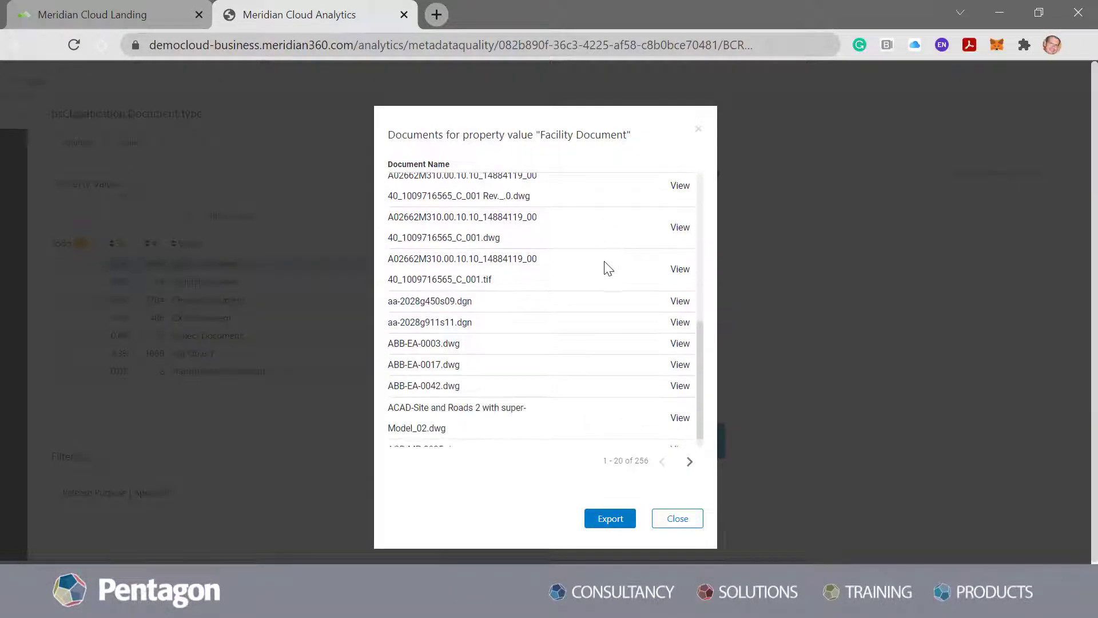
scroll(608, 268, "up", 5)
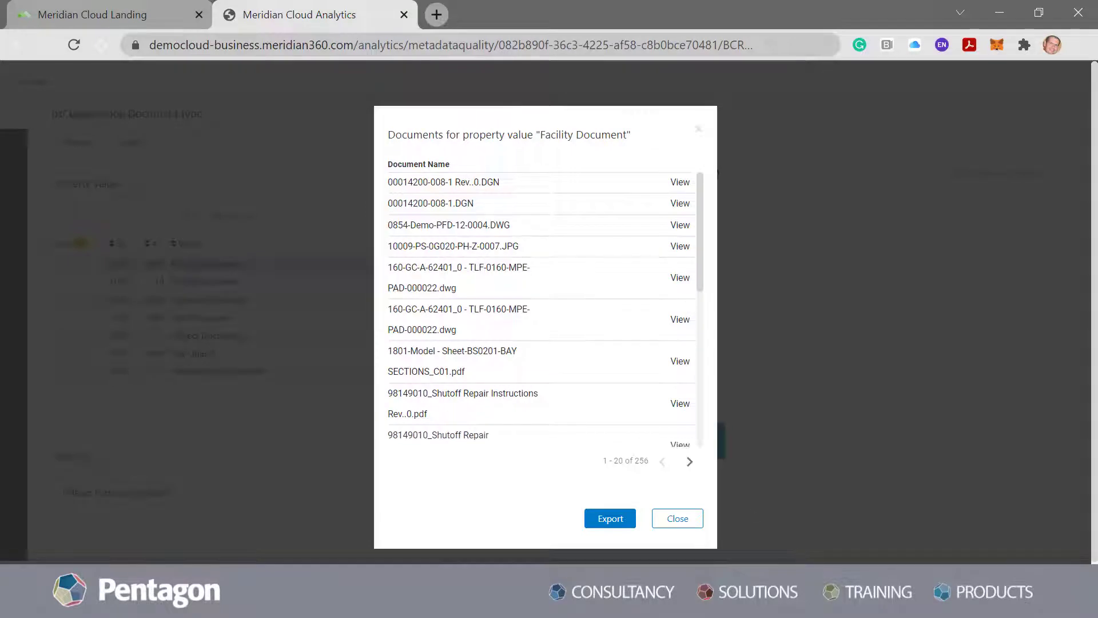
left_click(683, 521)
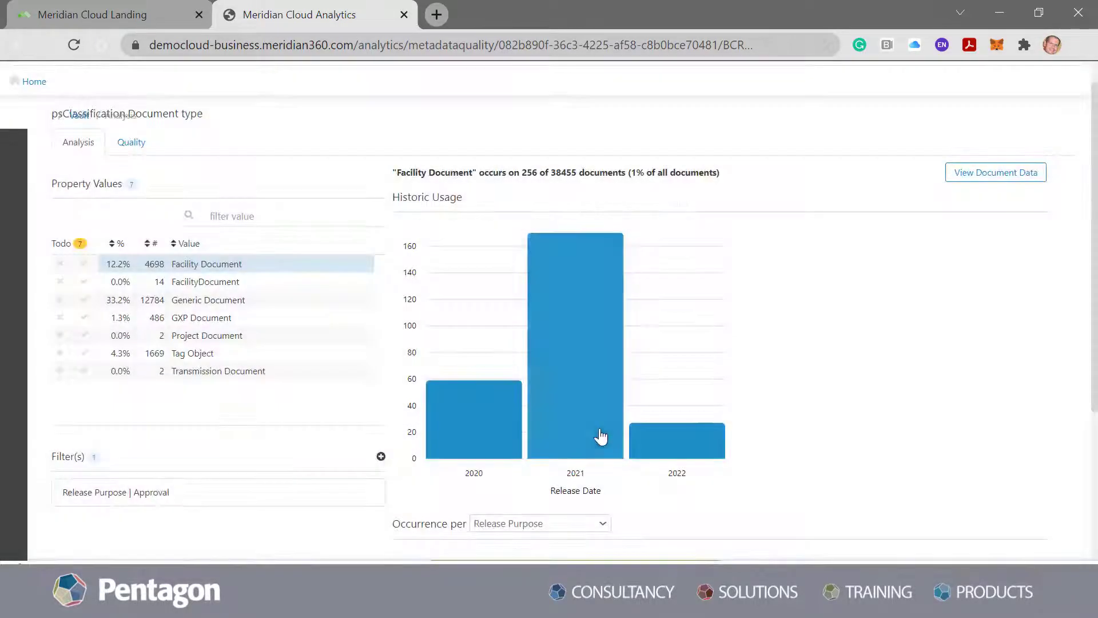
- Replace the Release Purpose filter with a Purchase Order ID filter for the Pentagon 2022 order and apply it
left_click(381, 458)
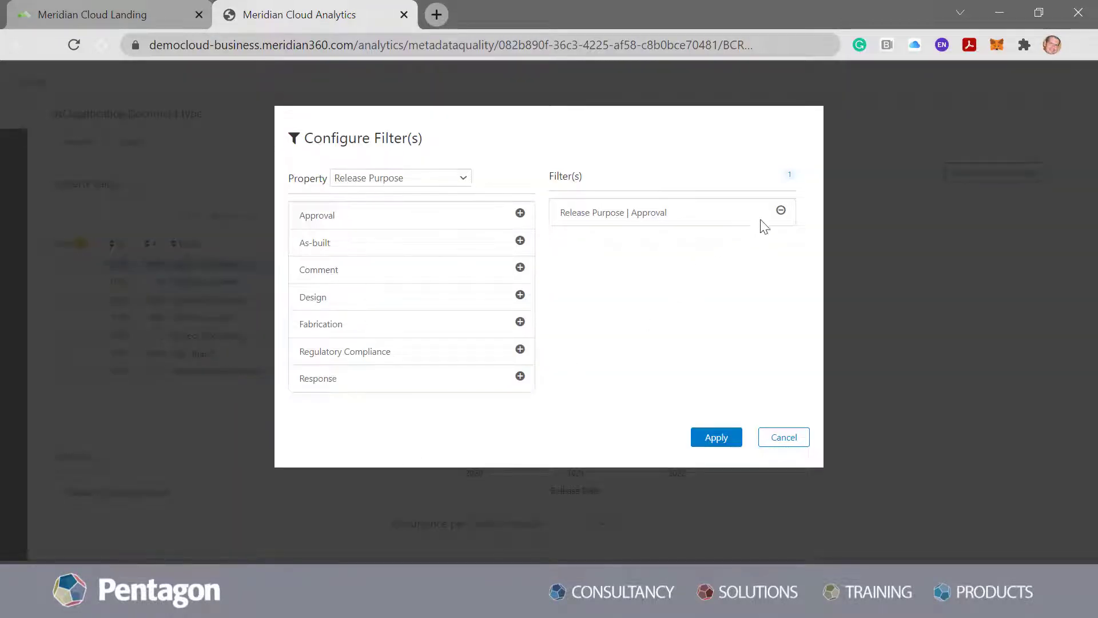
left_click(781, 212)
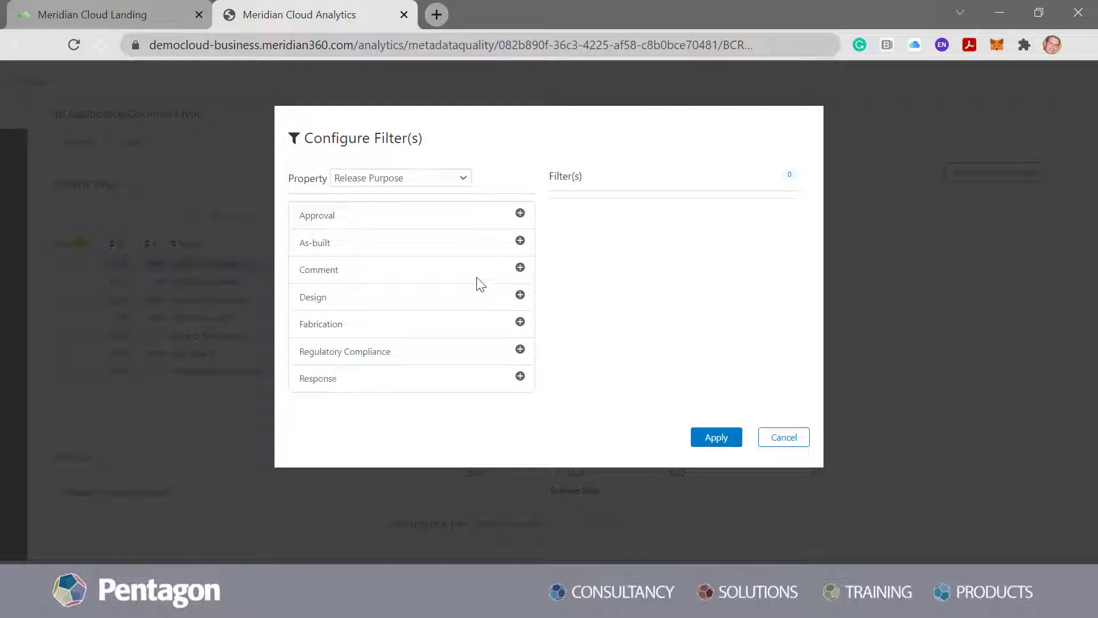
left_click(463, 180)
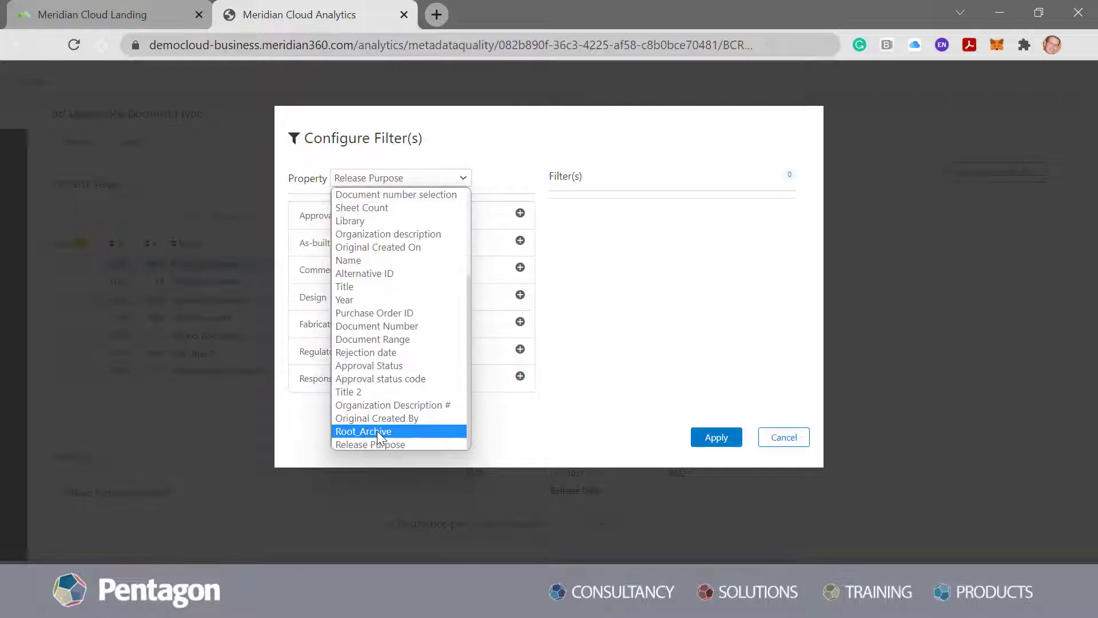
left_click(385, 312)
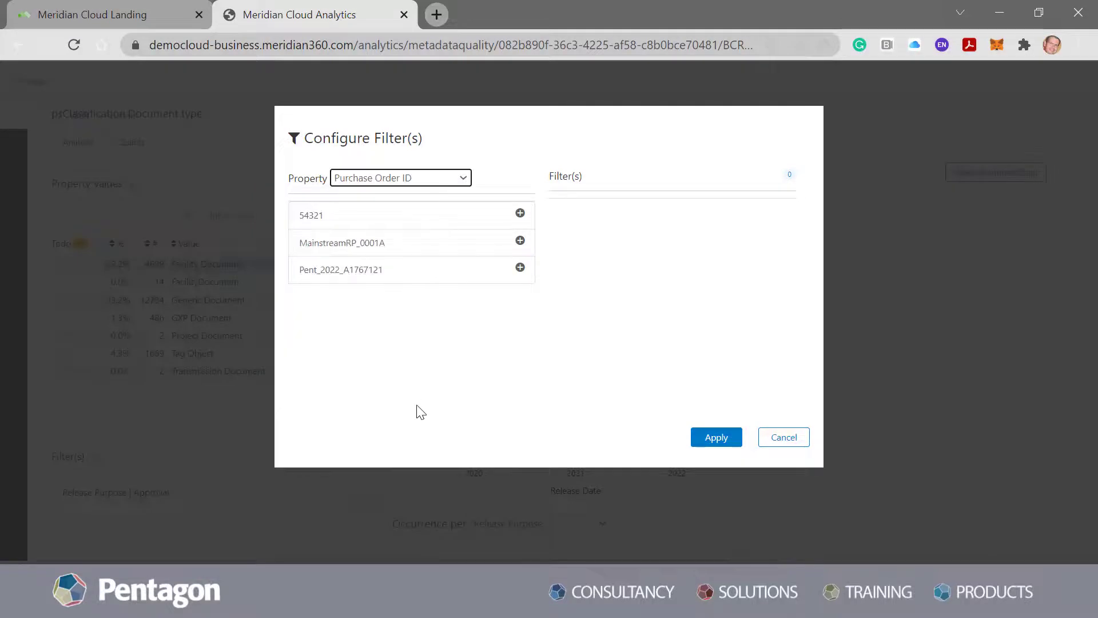
left_click(520, 267)
left_click(722, 449)
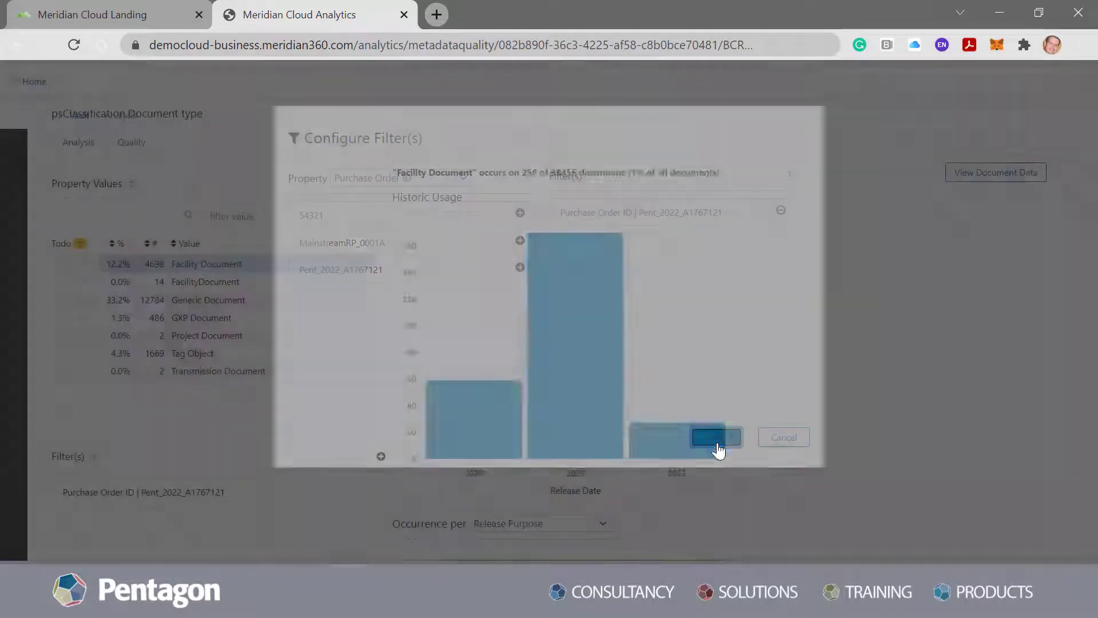
- Inspect the document counts in the Historic Usage and Release Purpose charts for the filtered purchase order
scroll(763, 469, "down", 3)
scroll(765, 471, "down", 1)
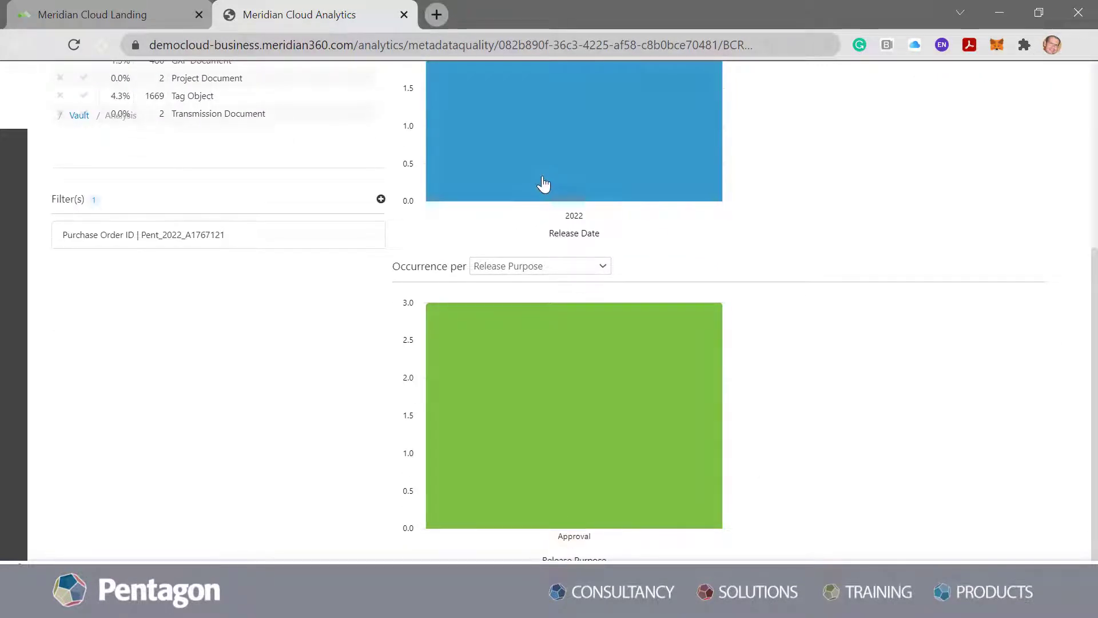
mouse_move(544, 184)
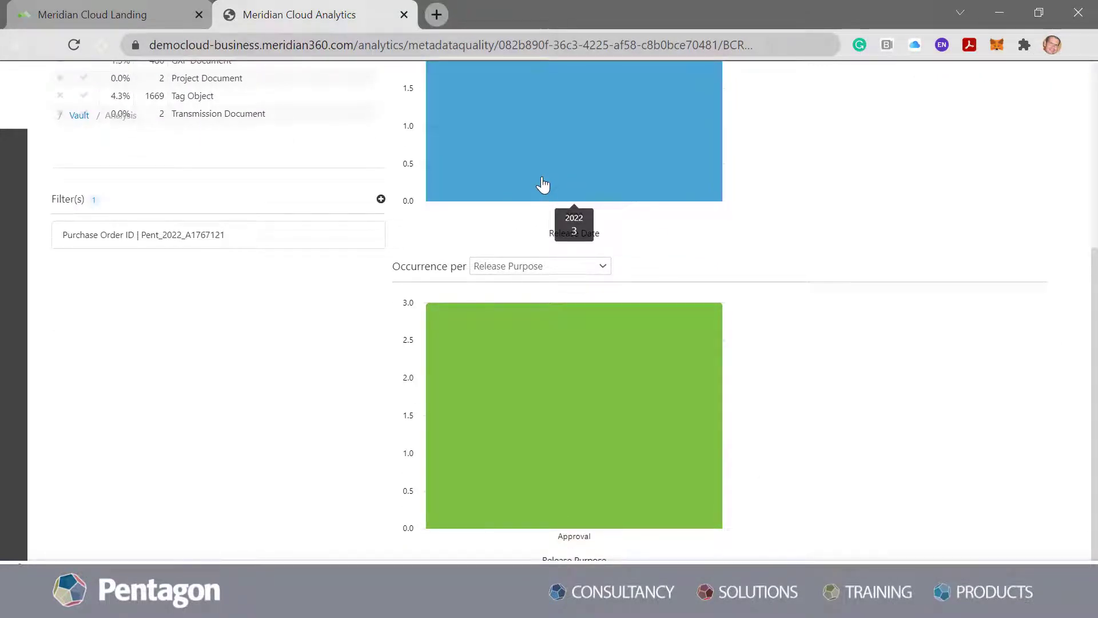
mouse_move(531, 428)
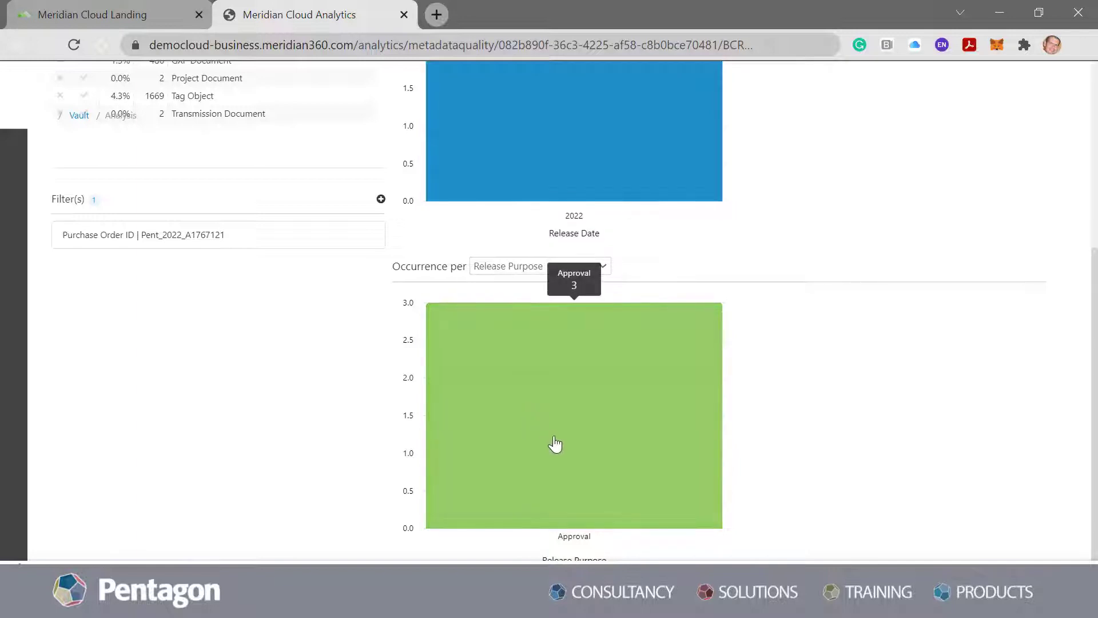
- Display the document data for the filtered Facility Documents and export the list
scroll(603, 434, "up", 2)
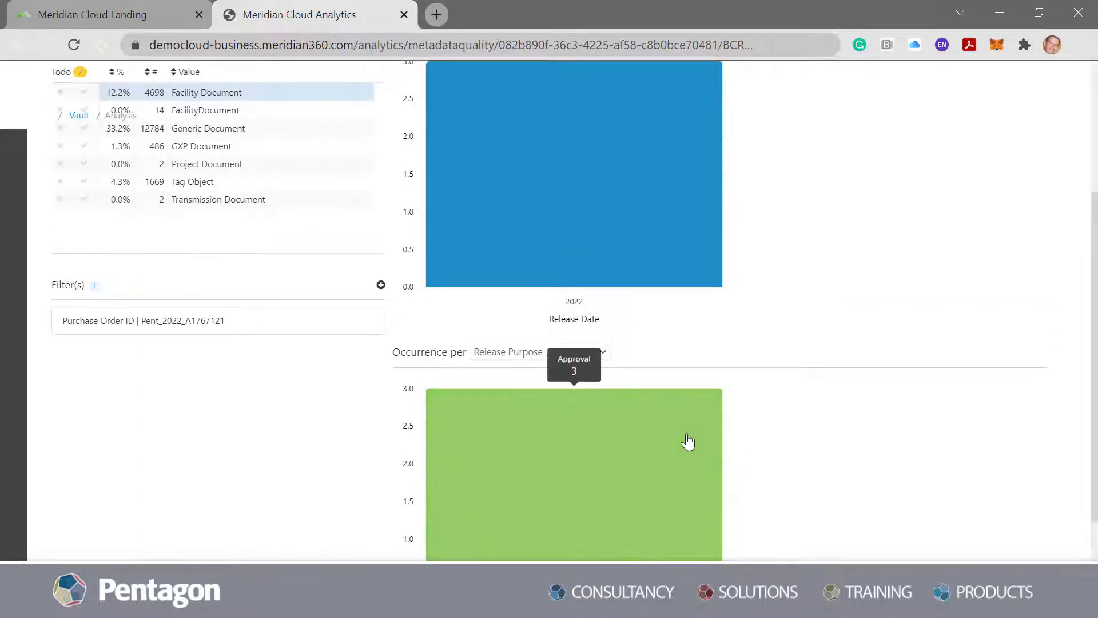
scroll(885, 214, "up", 3)
left_click(1017, 212)
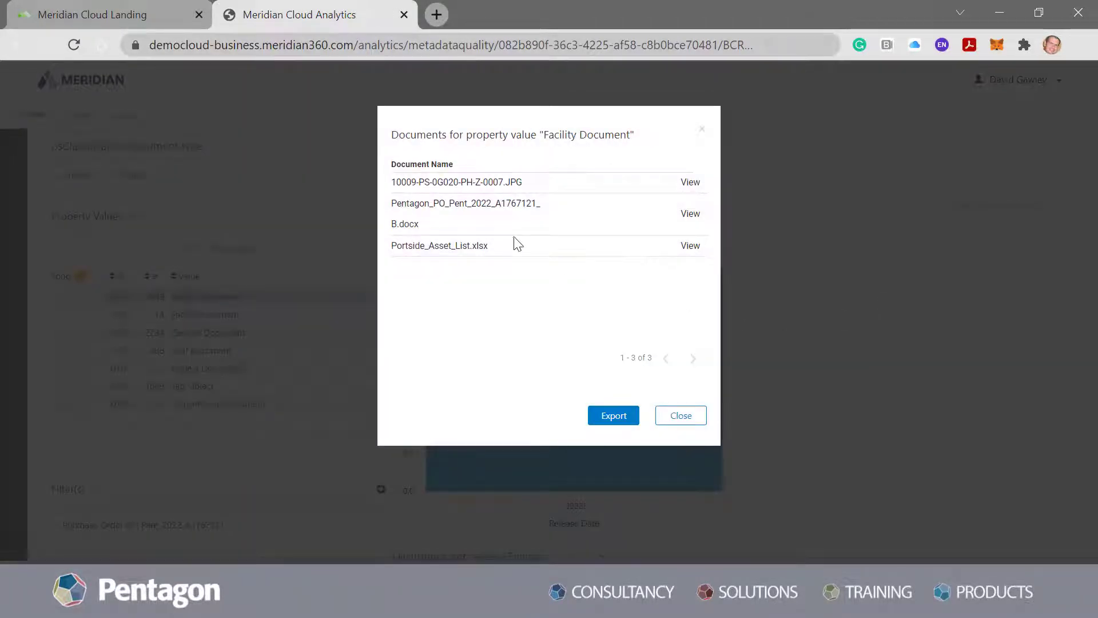
left_click(617, 423)
- View 10009-PS-0G020-PH-Z-0007.JPG in the BCRepository vault, widen its property pane and locate the file in the REP folder
left_click(690, 183)
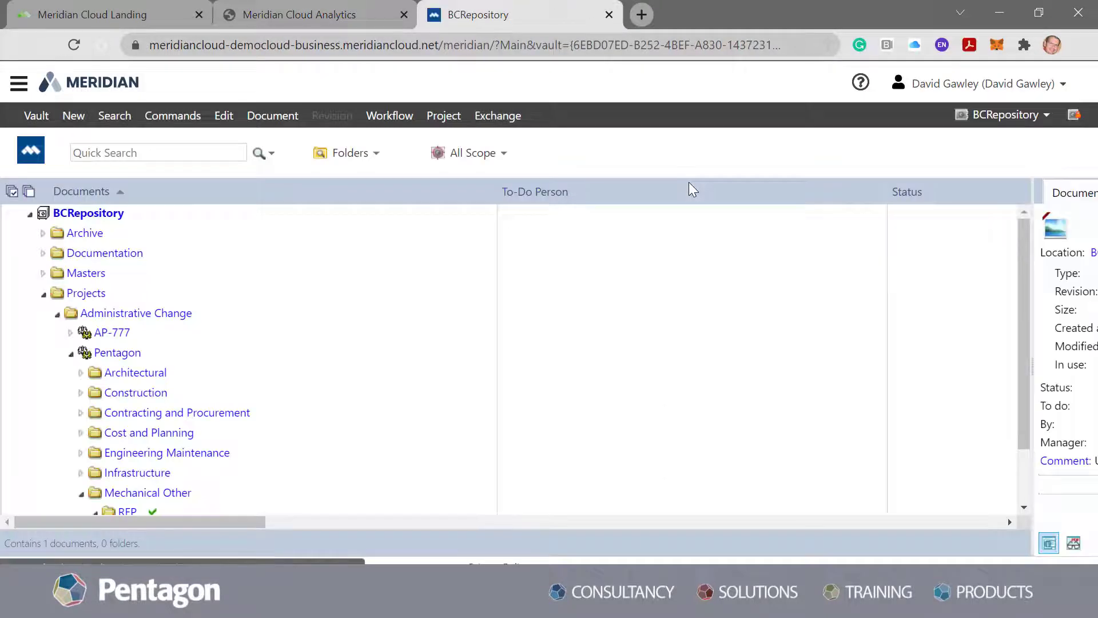
left_click_drag(1037, 313, 528, 318)
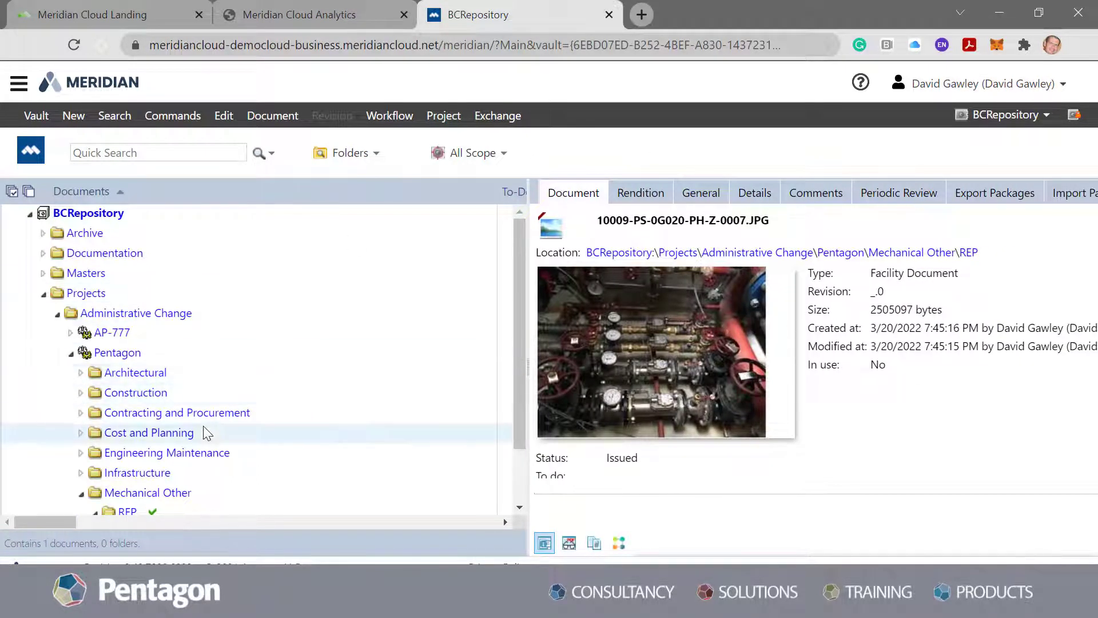
scroll(207, 428, "down", 1)
scroll(207, 427, "down", 2)
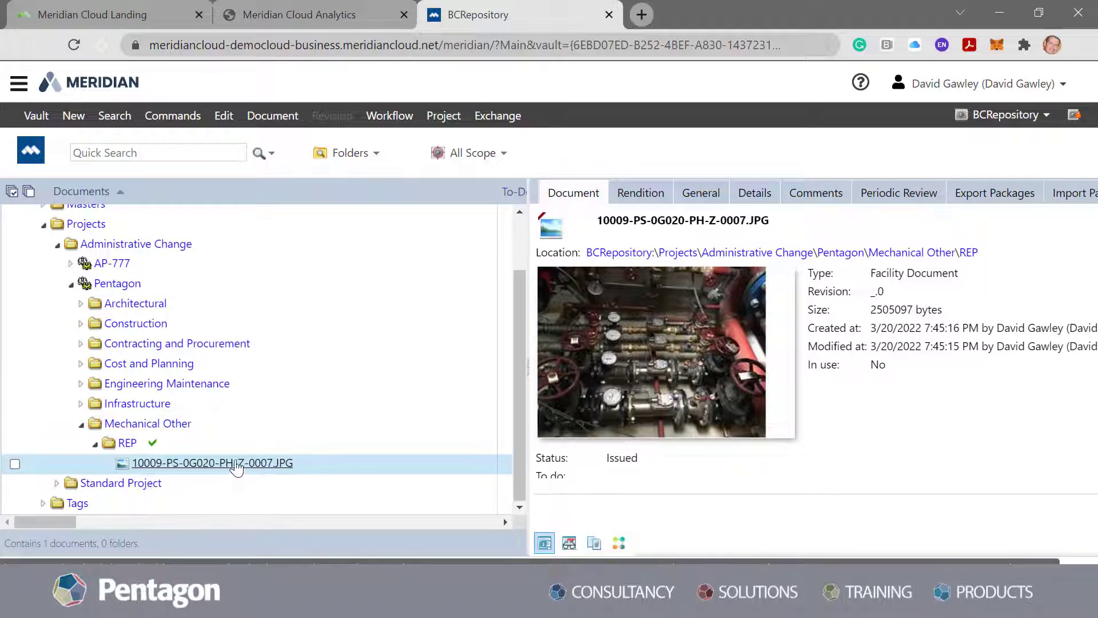
- Check the Release Purpose and Purchase Order ID in the photo document's details
left_click(756, 192)
scroll(729, 315, "down", 3)
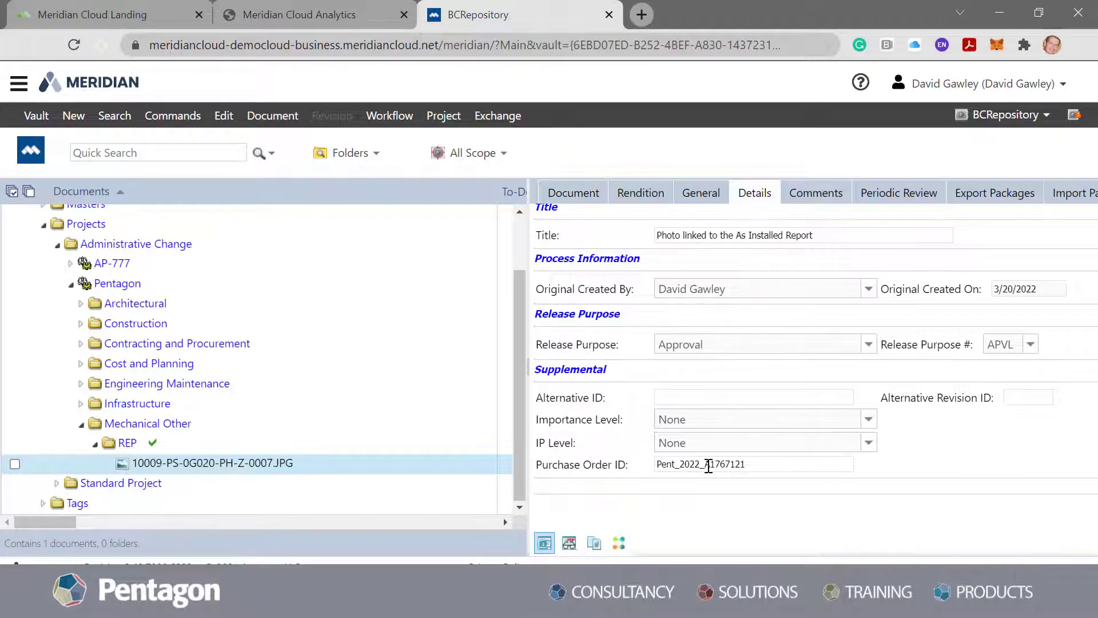
- Search the vault's text properties for the photo's Purchase Order ID and compare the matches with the Facility Document list in Meridian Cloud Analytics
left_click_drag(743, 470, 651, 470)
key("ctrl+c")
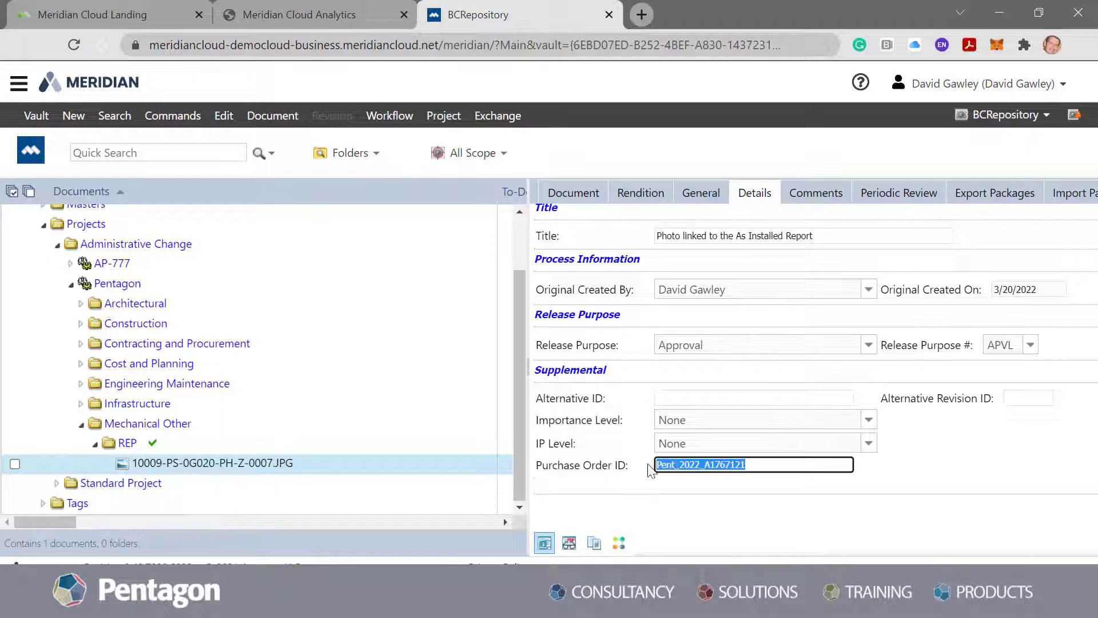
left_click(197, 153)
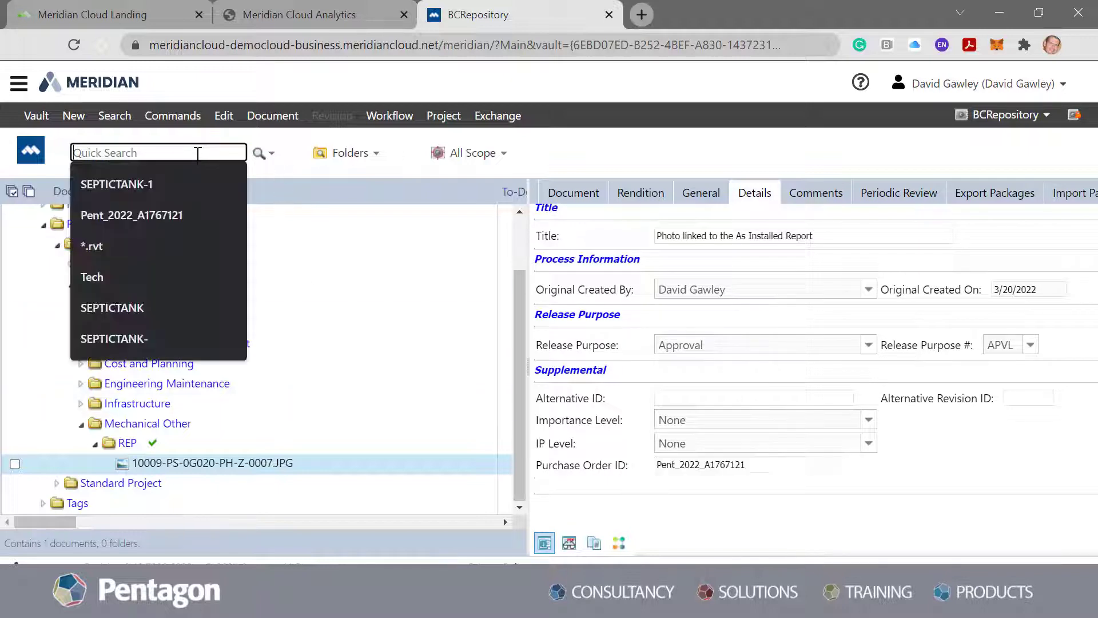
key("ctrl+v")
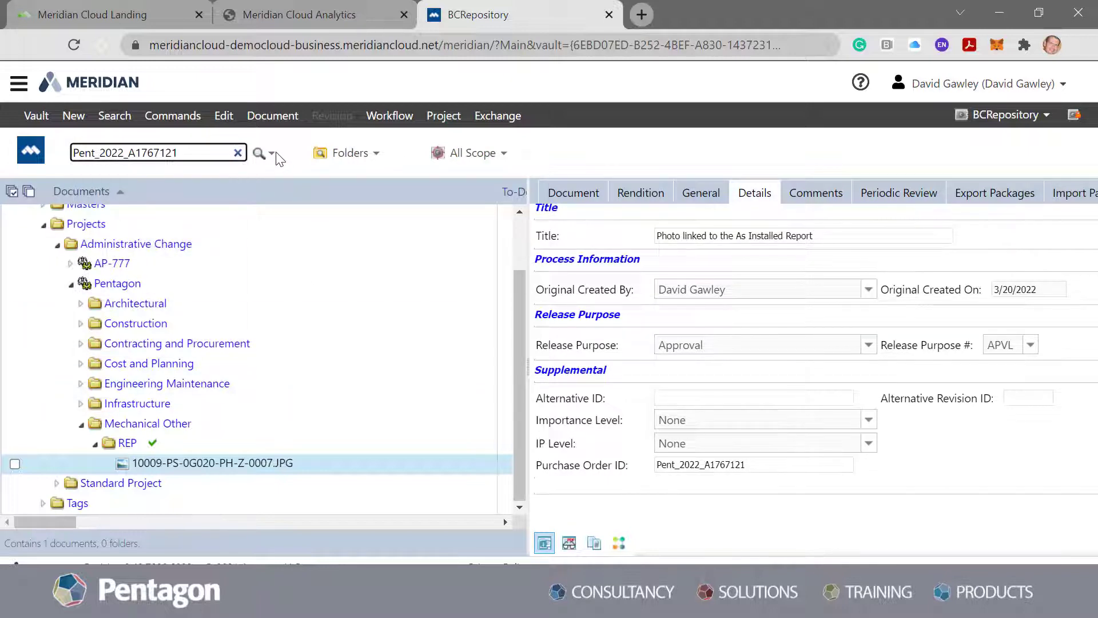
left_click(266, 156)
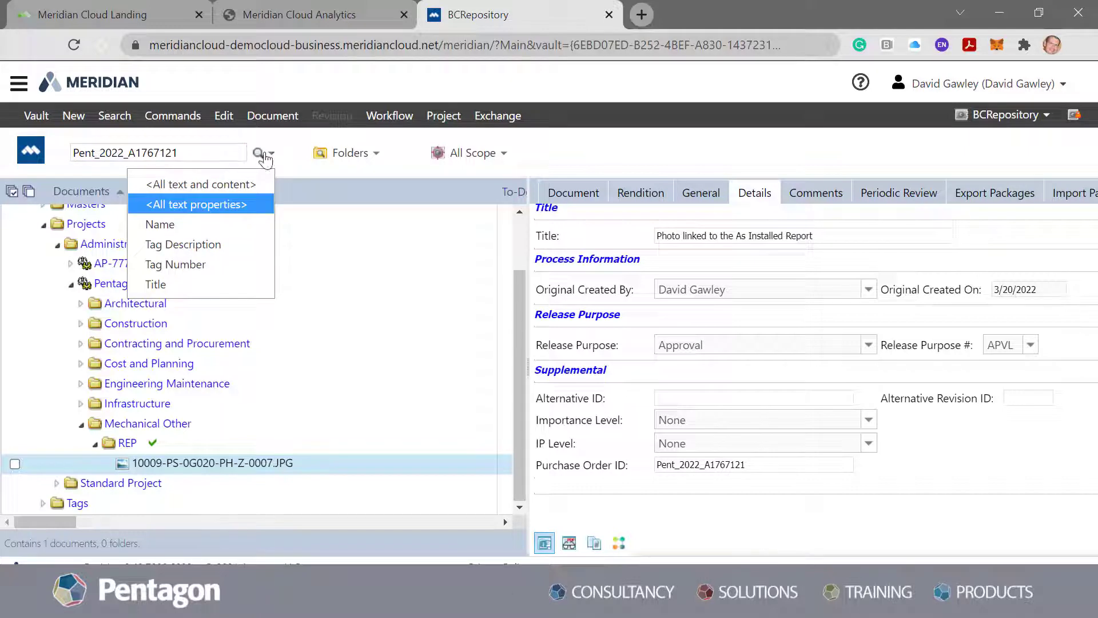
left_click(234, 203)
left_click(198, 155)
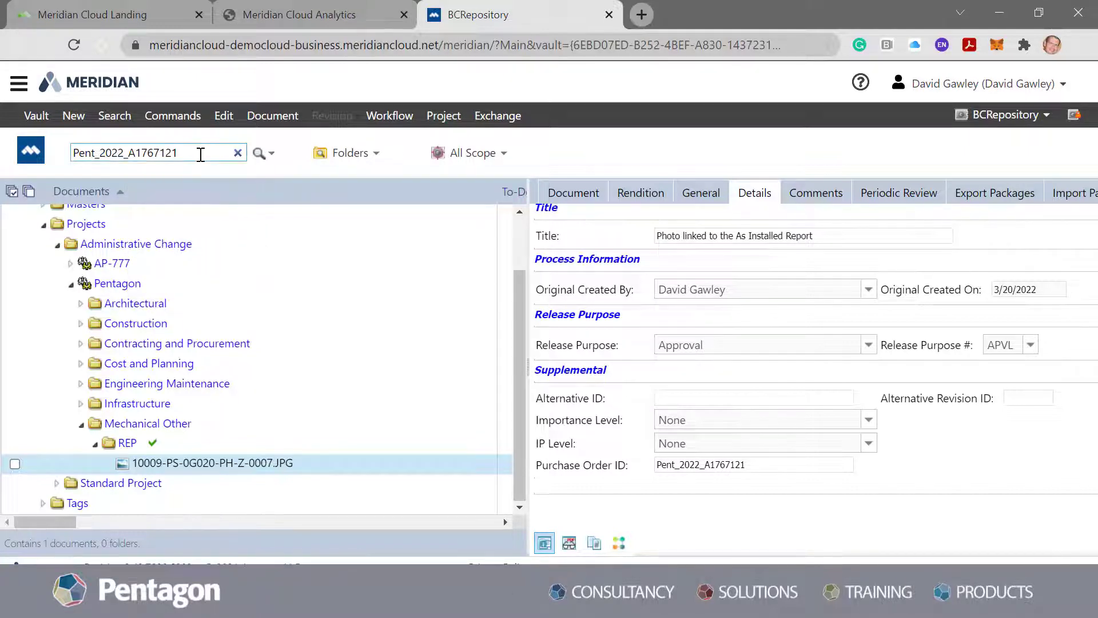
left_click(259, 153)
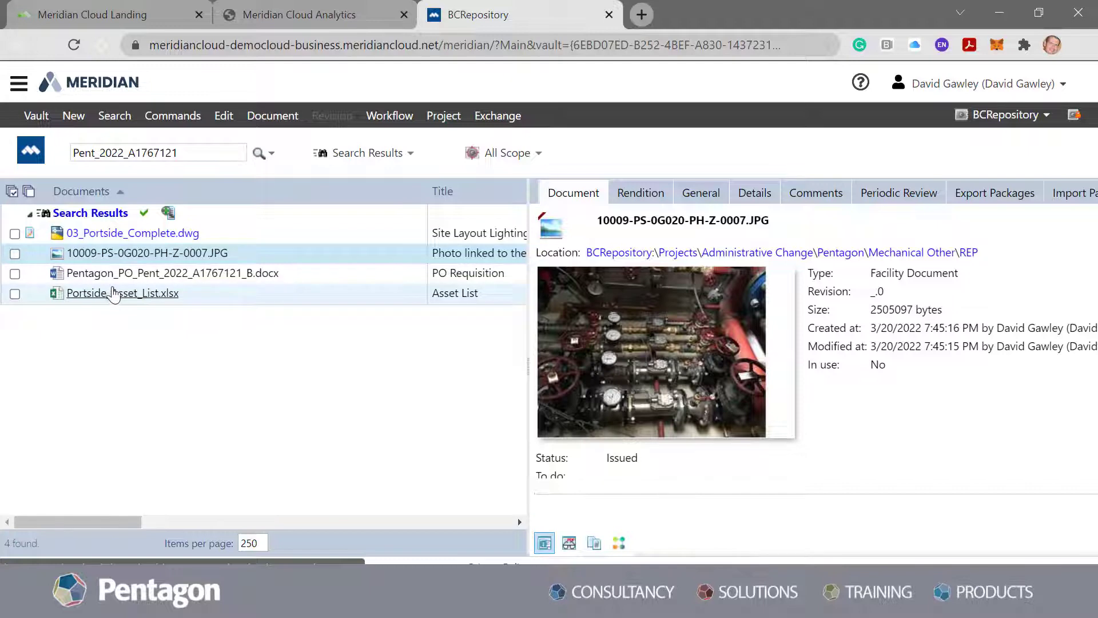
left_click(306, 23)
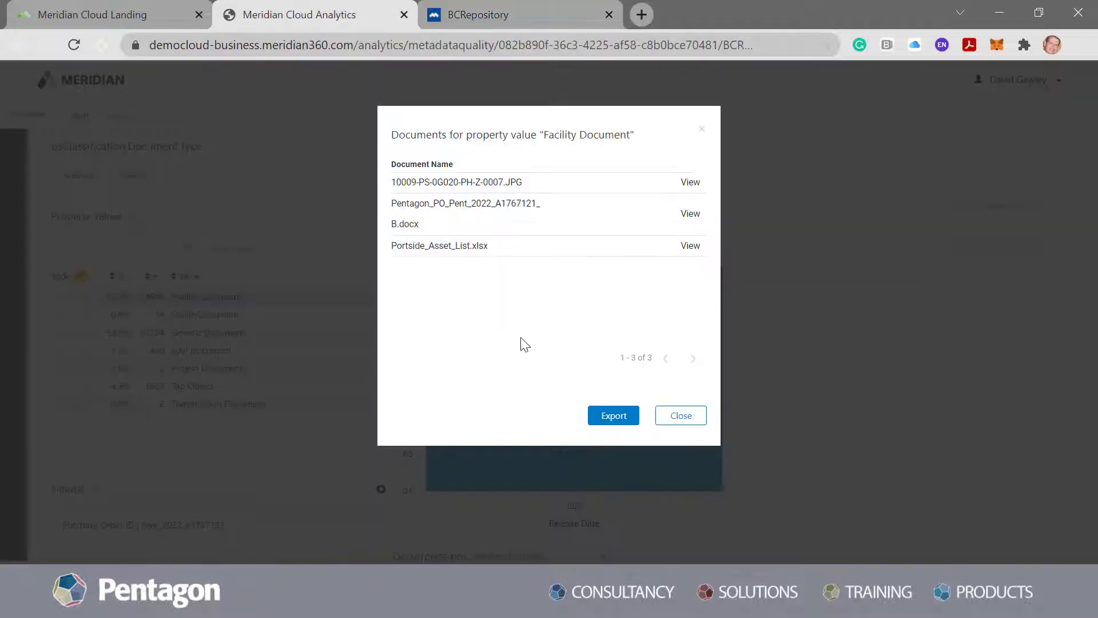
left_click(514, 17)
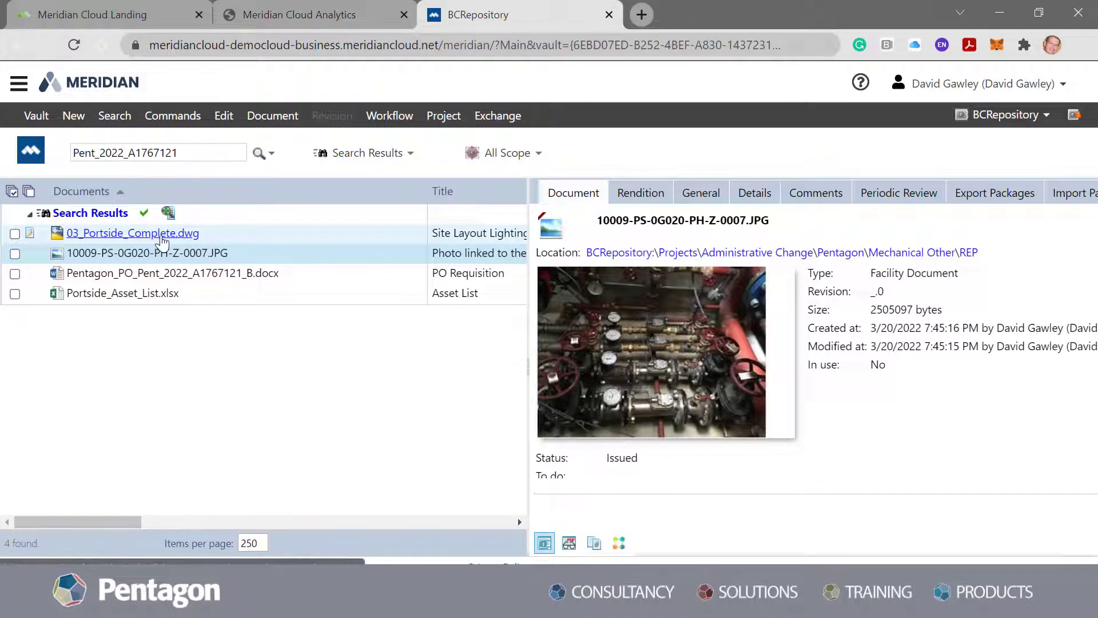
- Switch the vault view to My To-Do List and show the documents under its Change action
left_click(272, 155)
left_click(347, 161)
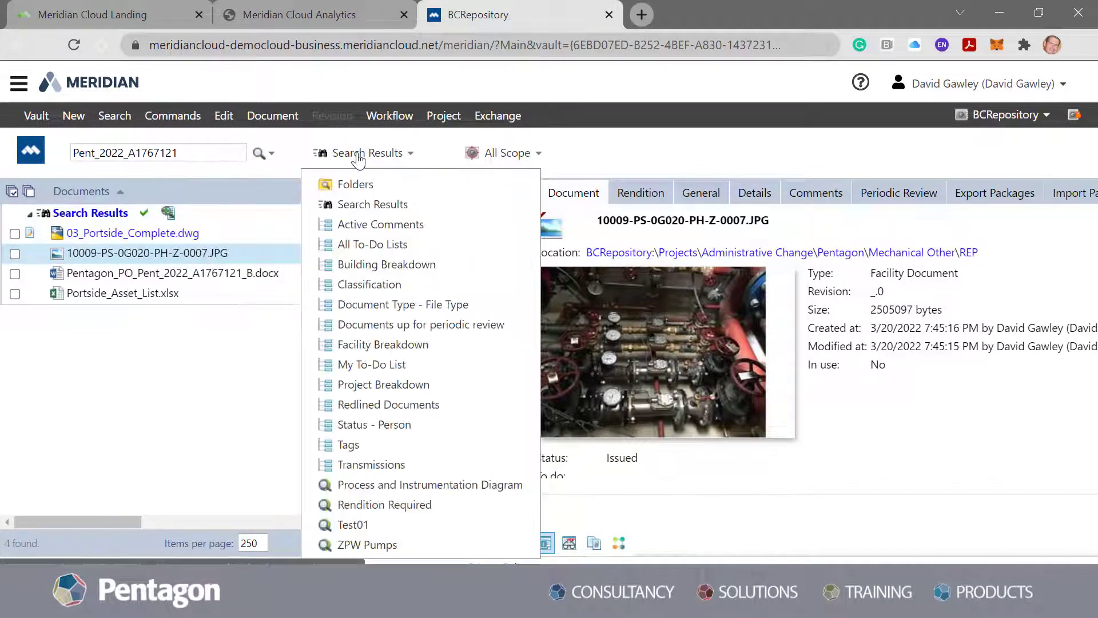
left_click(358, 366)
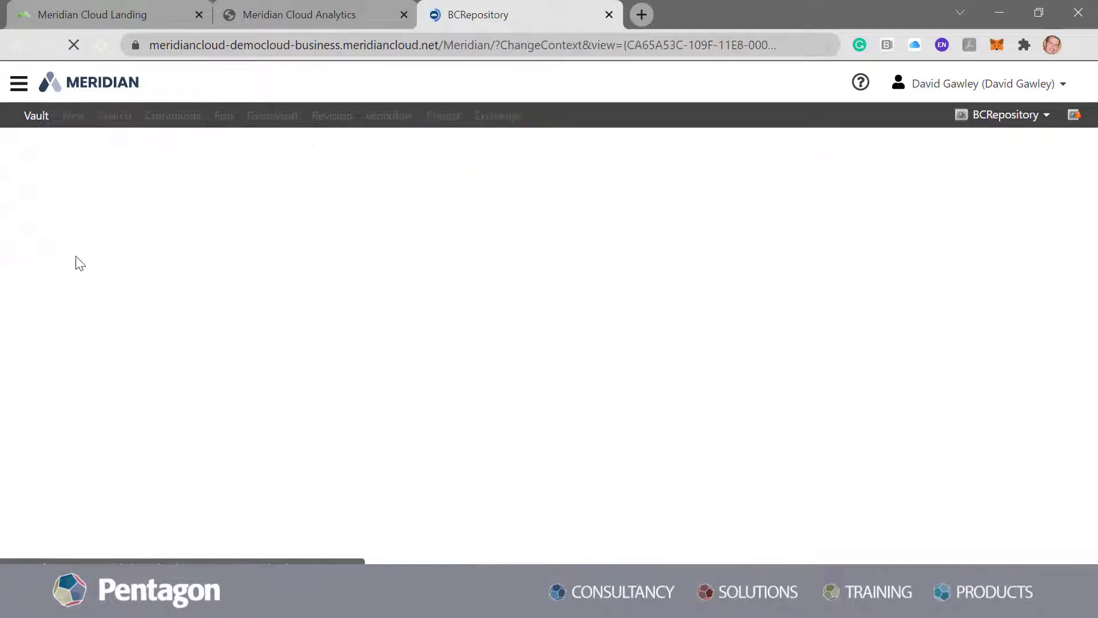
left_click(43, 234)
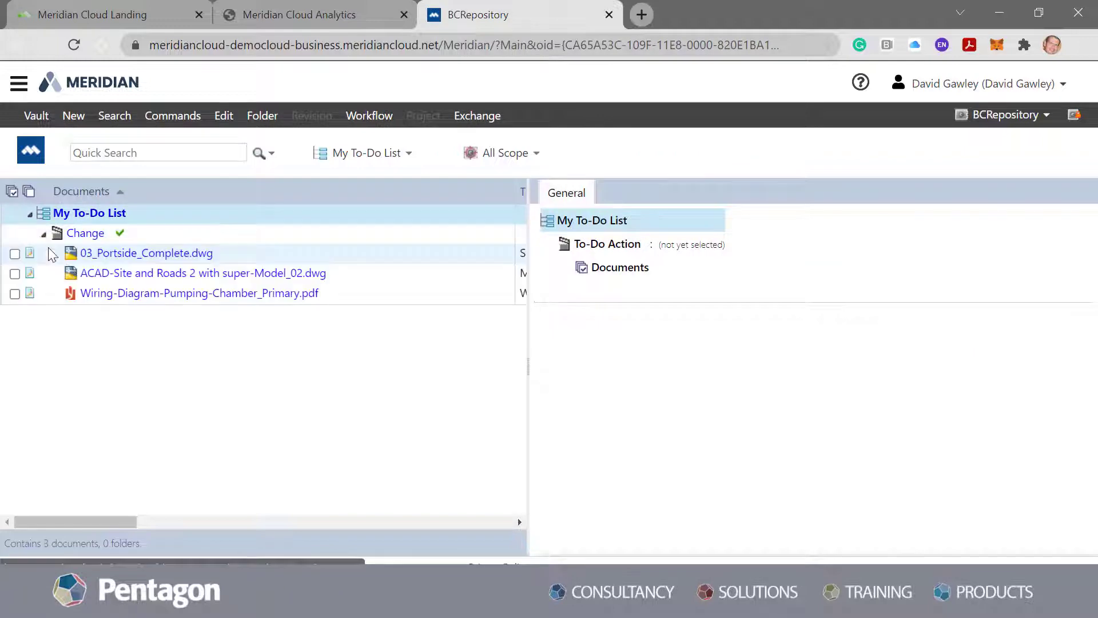
- Check the Release Purpose and Purchase Order ID in the details of 03_Portside_Complete.dwg
left_click(143, 258)
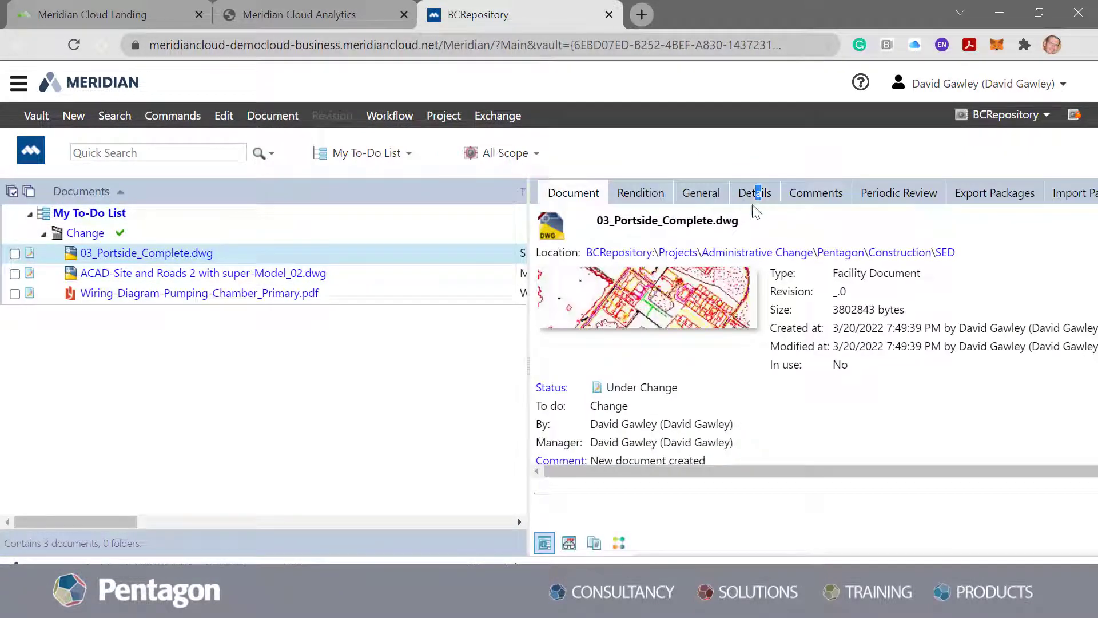
left_click(758, 192)
scroll(710, 449, "down", 2)
scroll(710, 450, "down", 1)
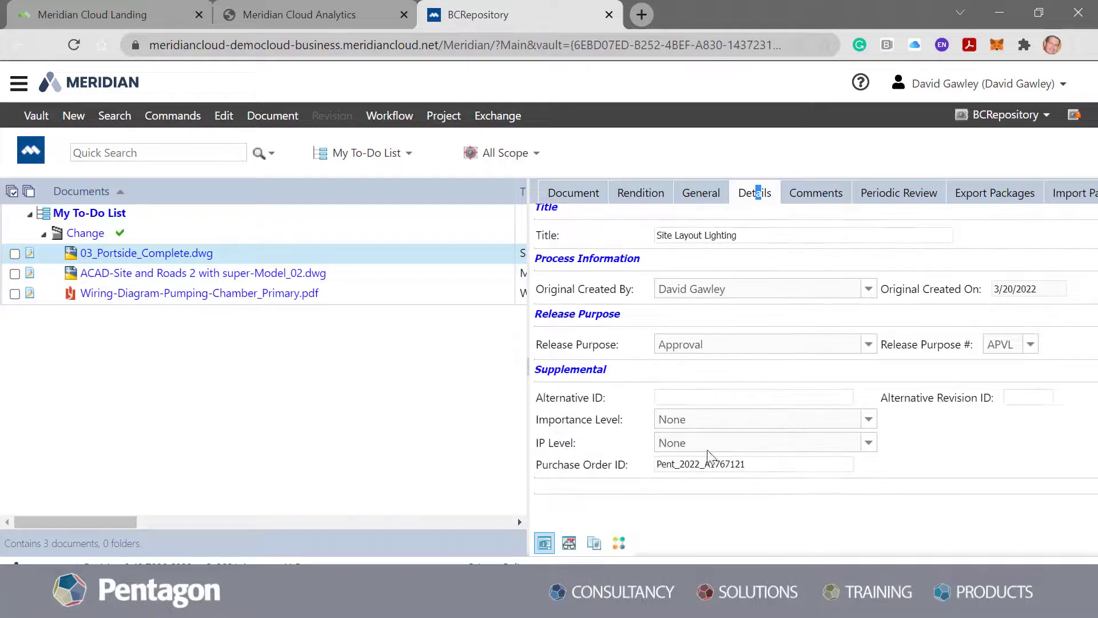
- Export the Facility Document list from Meridian Cloud Analytics and open the downloaded CSV file in Excel
left_click(352, 14)
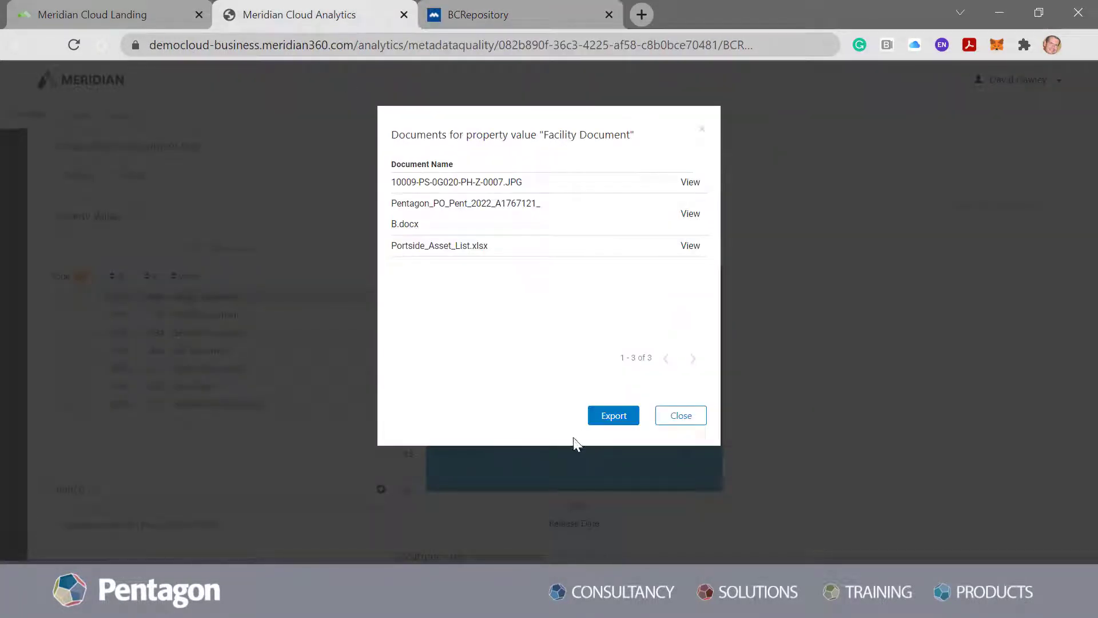
left_click(612, 418)
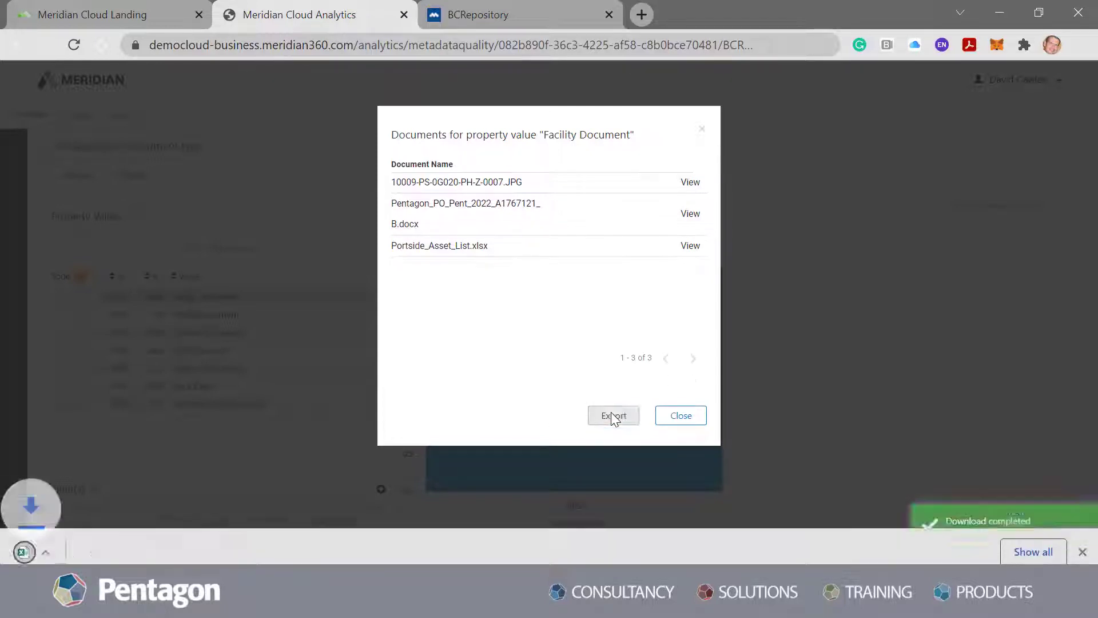
left_click(58, 553)
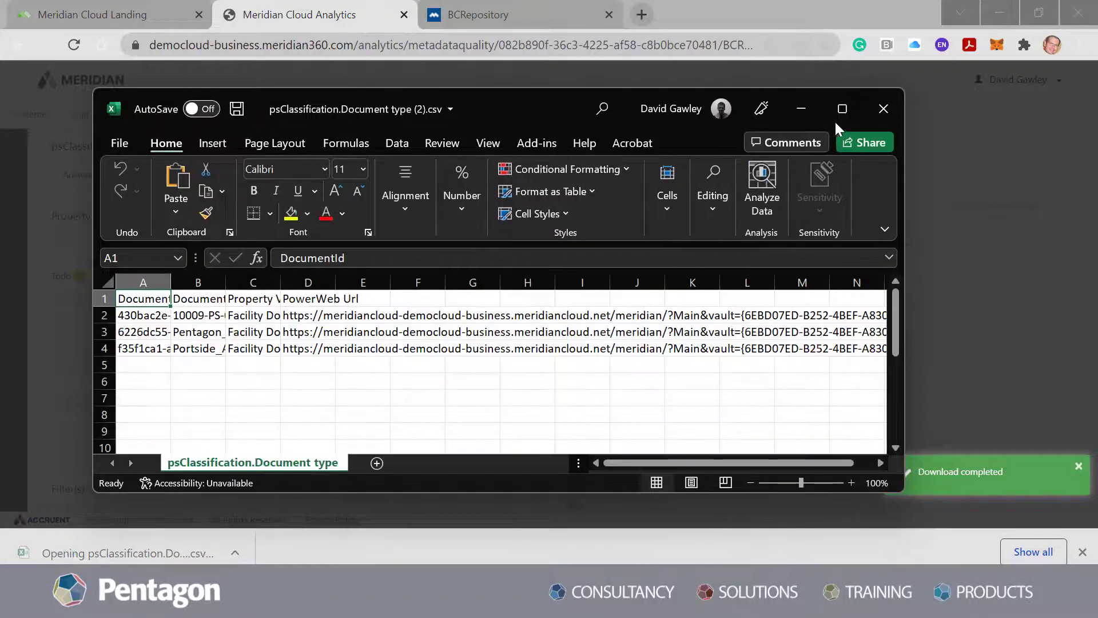
- Maximize the spreadsheet window and autofit columns A to O to their contents
left_click(843, 109)
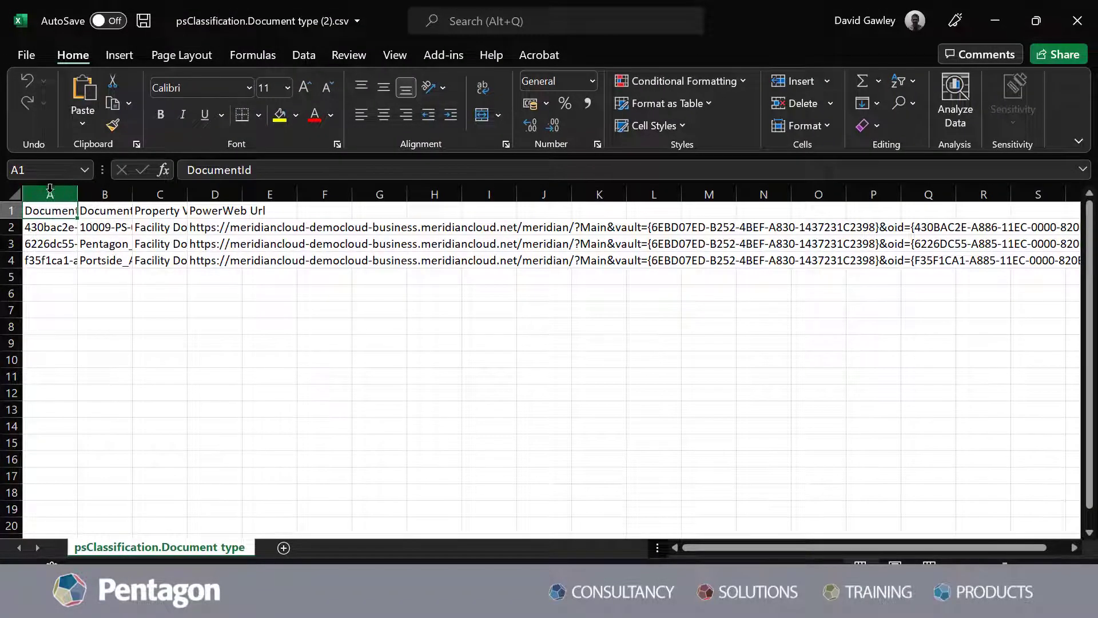
left_click_drag(50, 189, 811, 197)
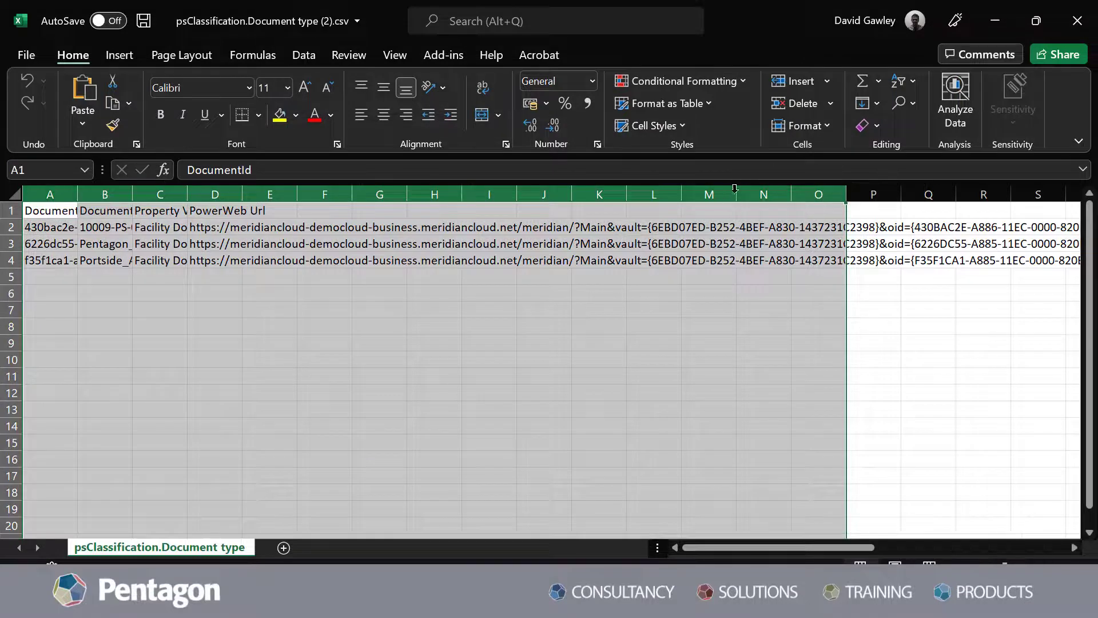
double_click(735, 189)
- Copy the PowerWeb Url in cell D2 for 10009-PS-0G020-PH-Z-0007.JPG and commit the cell
left_click_drag(173, 232, 458, 278)
key("Right")
key("Right")
key("Right")
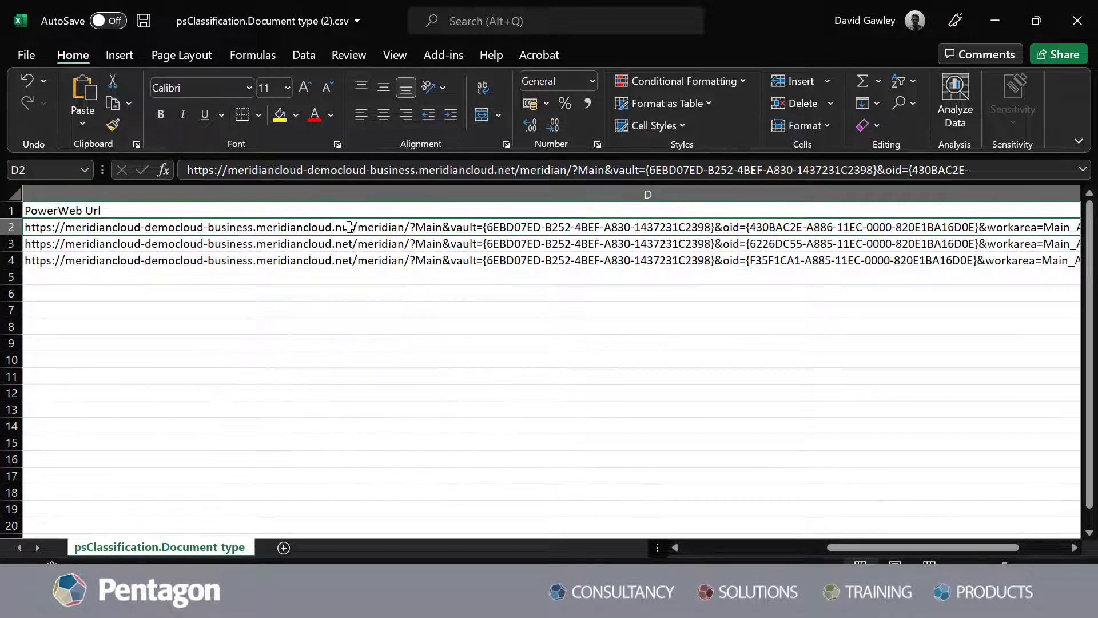
double_click(350, 227)
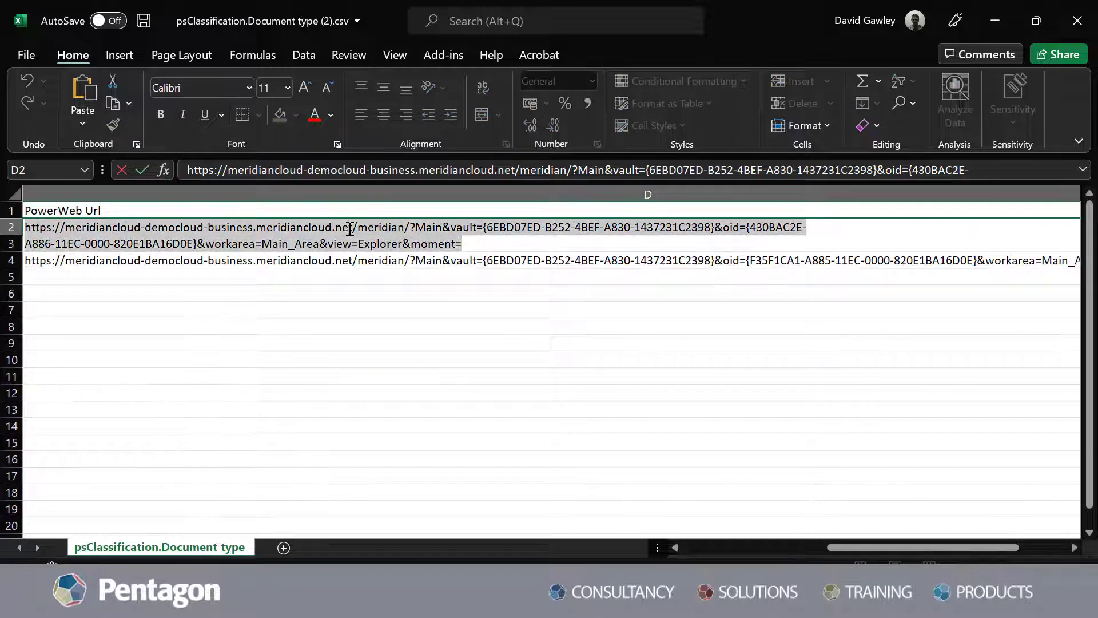
left_click(522, 361)
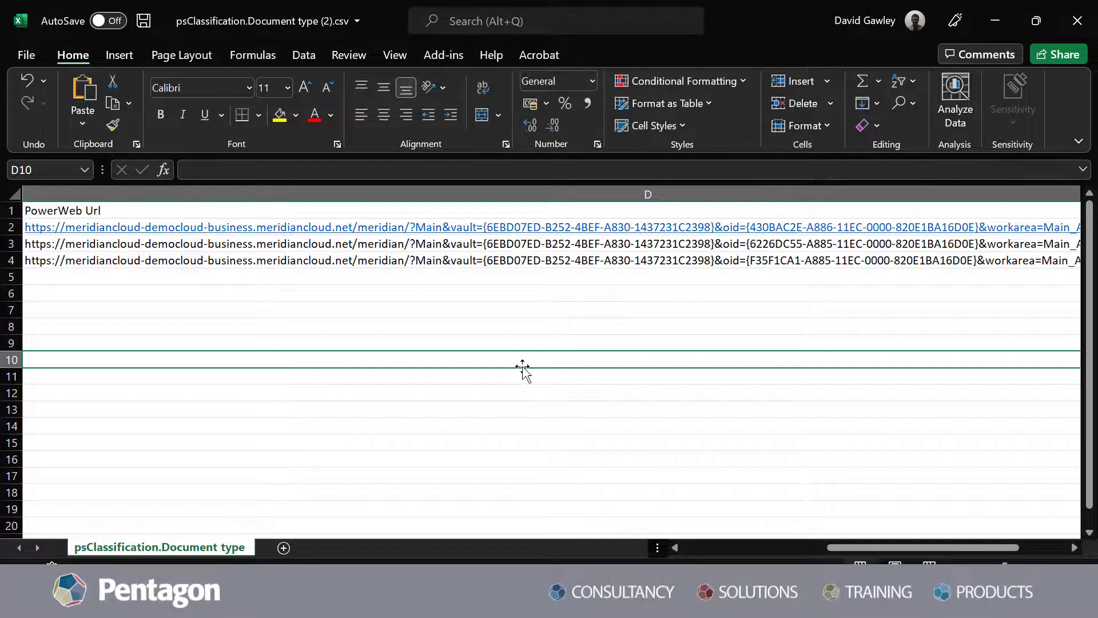
- Minimize the spreadsheet, return to the browser and load the copied PowerWeb Url in a new tab
left_click(995, 21)
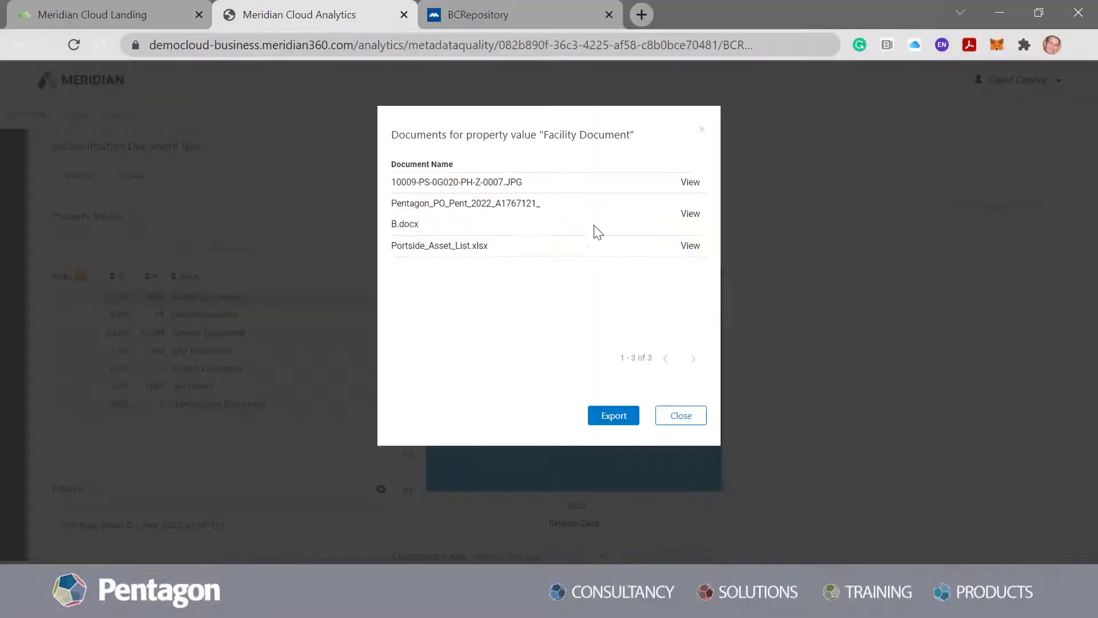
left_click(555, 18)
left_click(639, 16)
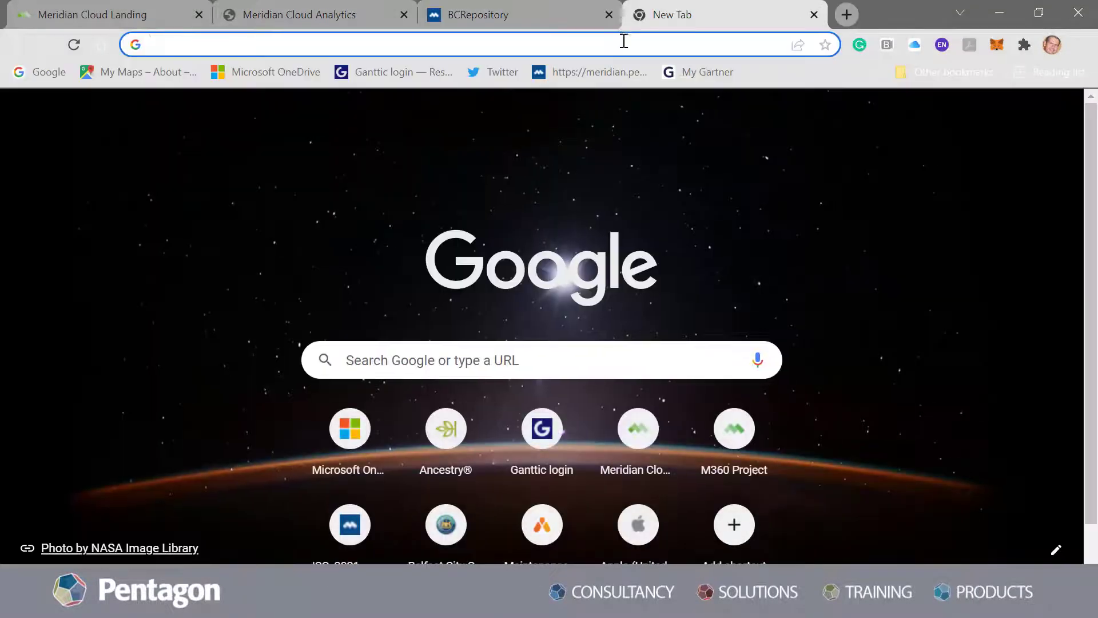
left_click(624, 41)
key("ctrl+v")
key("Return")
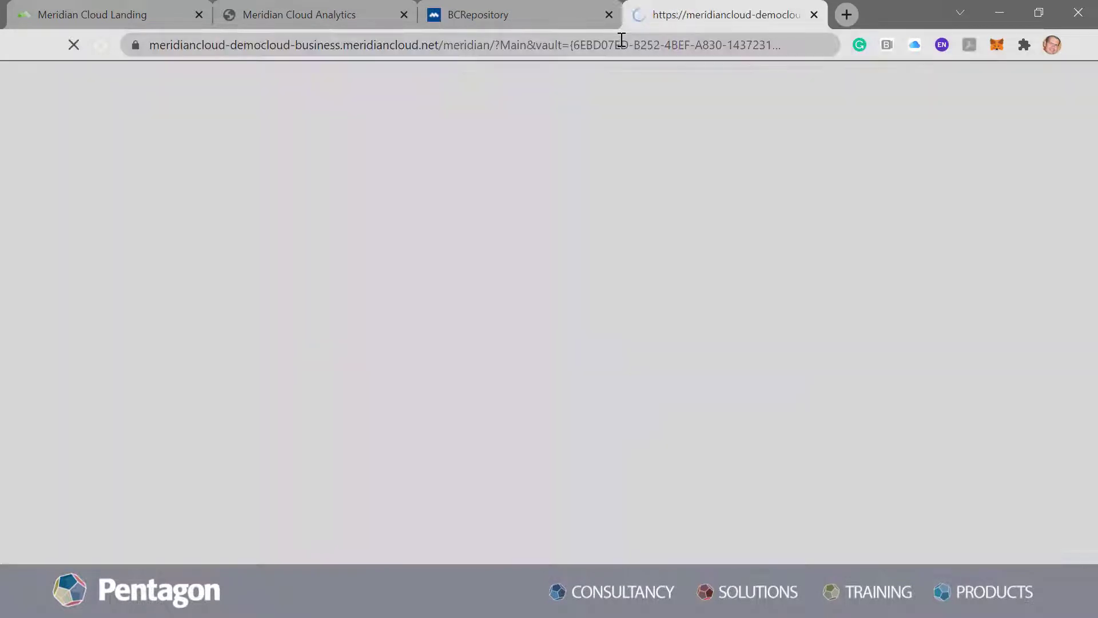